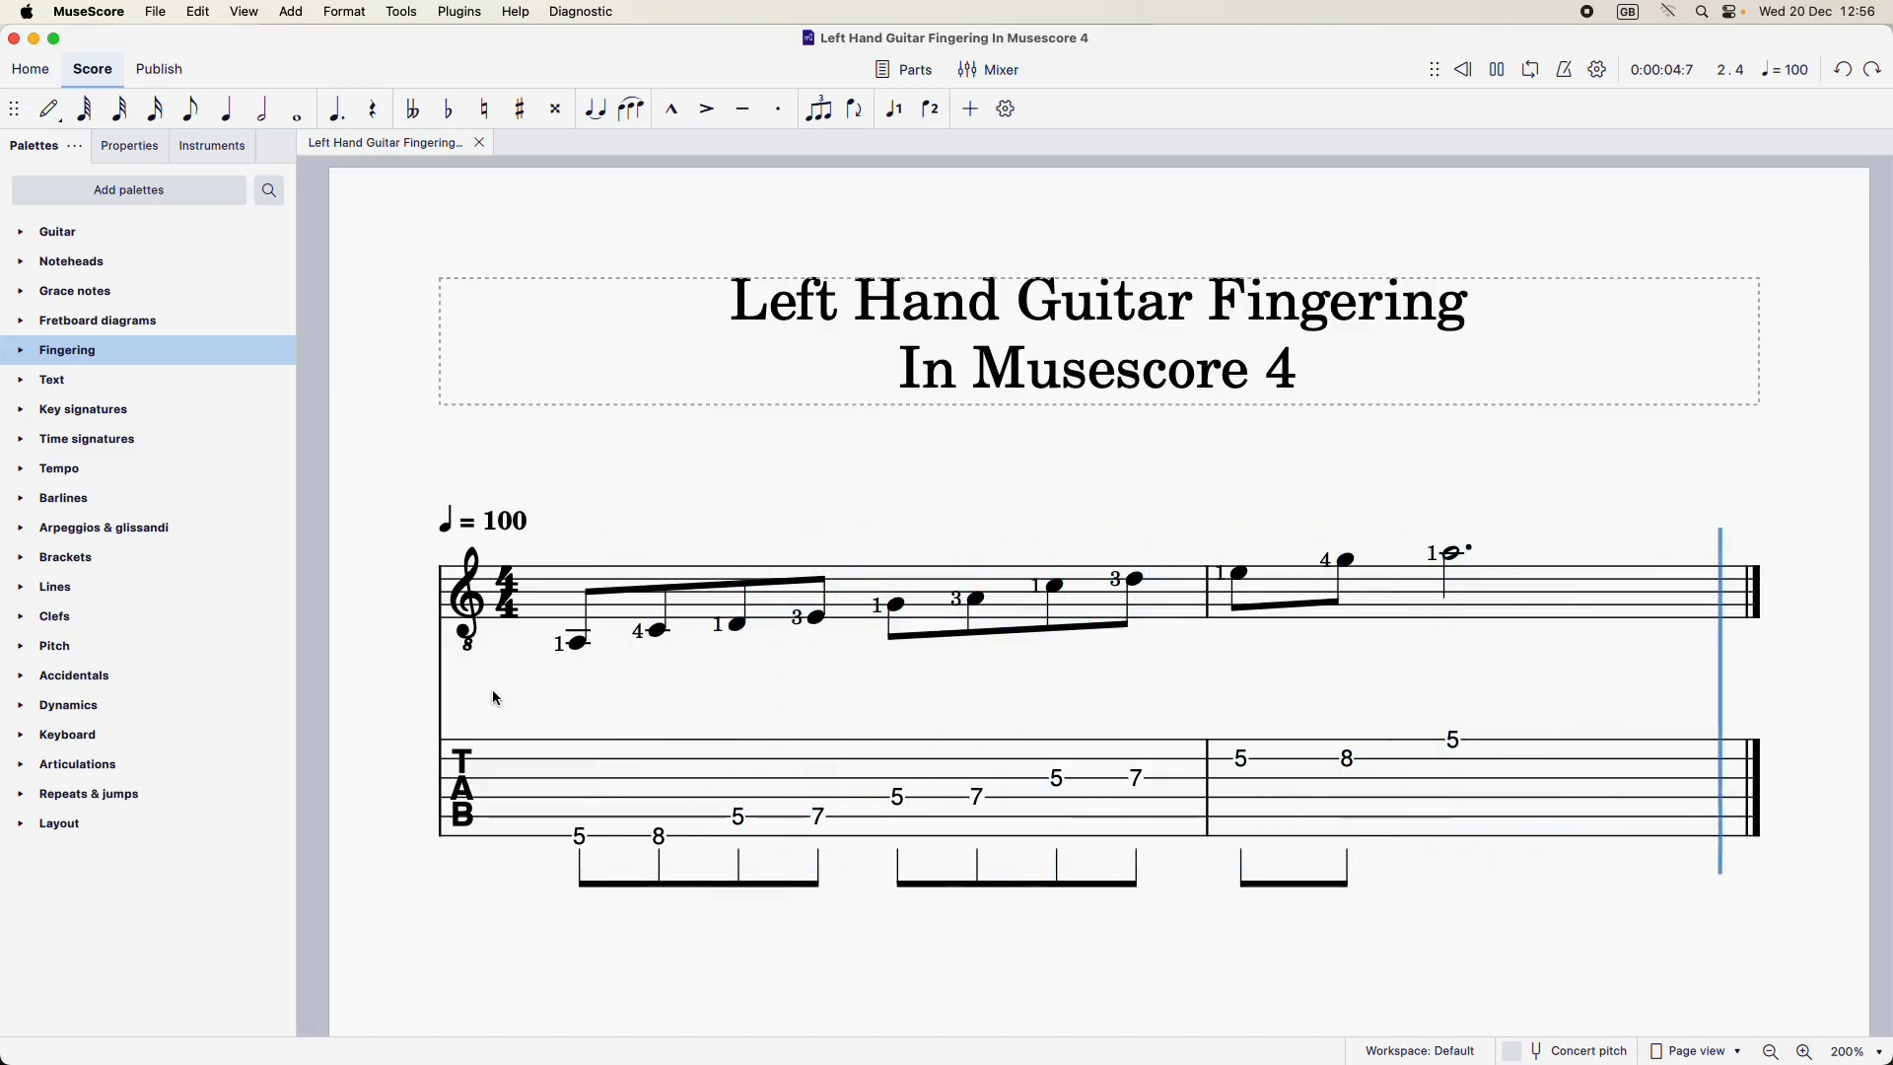
pyautogui.press('XF86AudioMute')
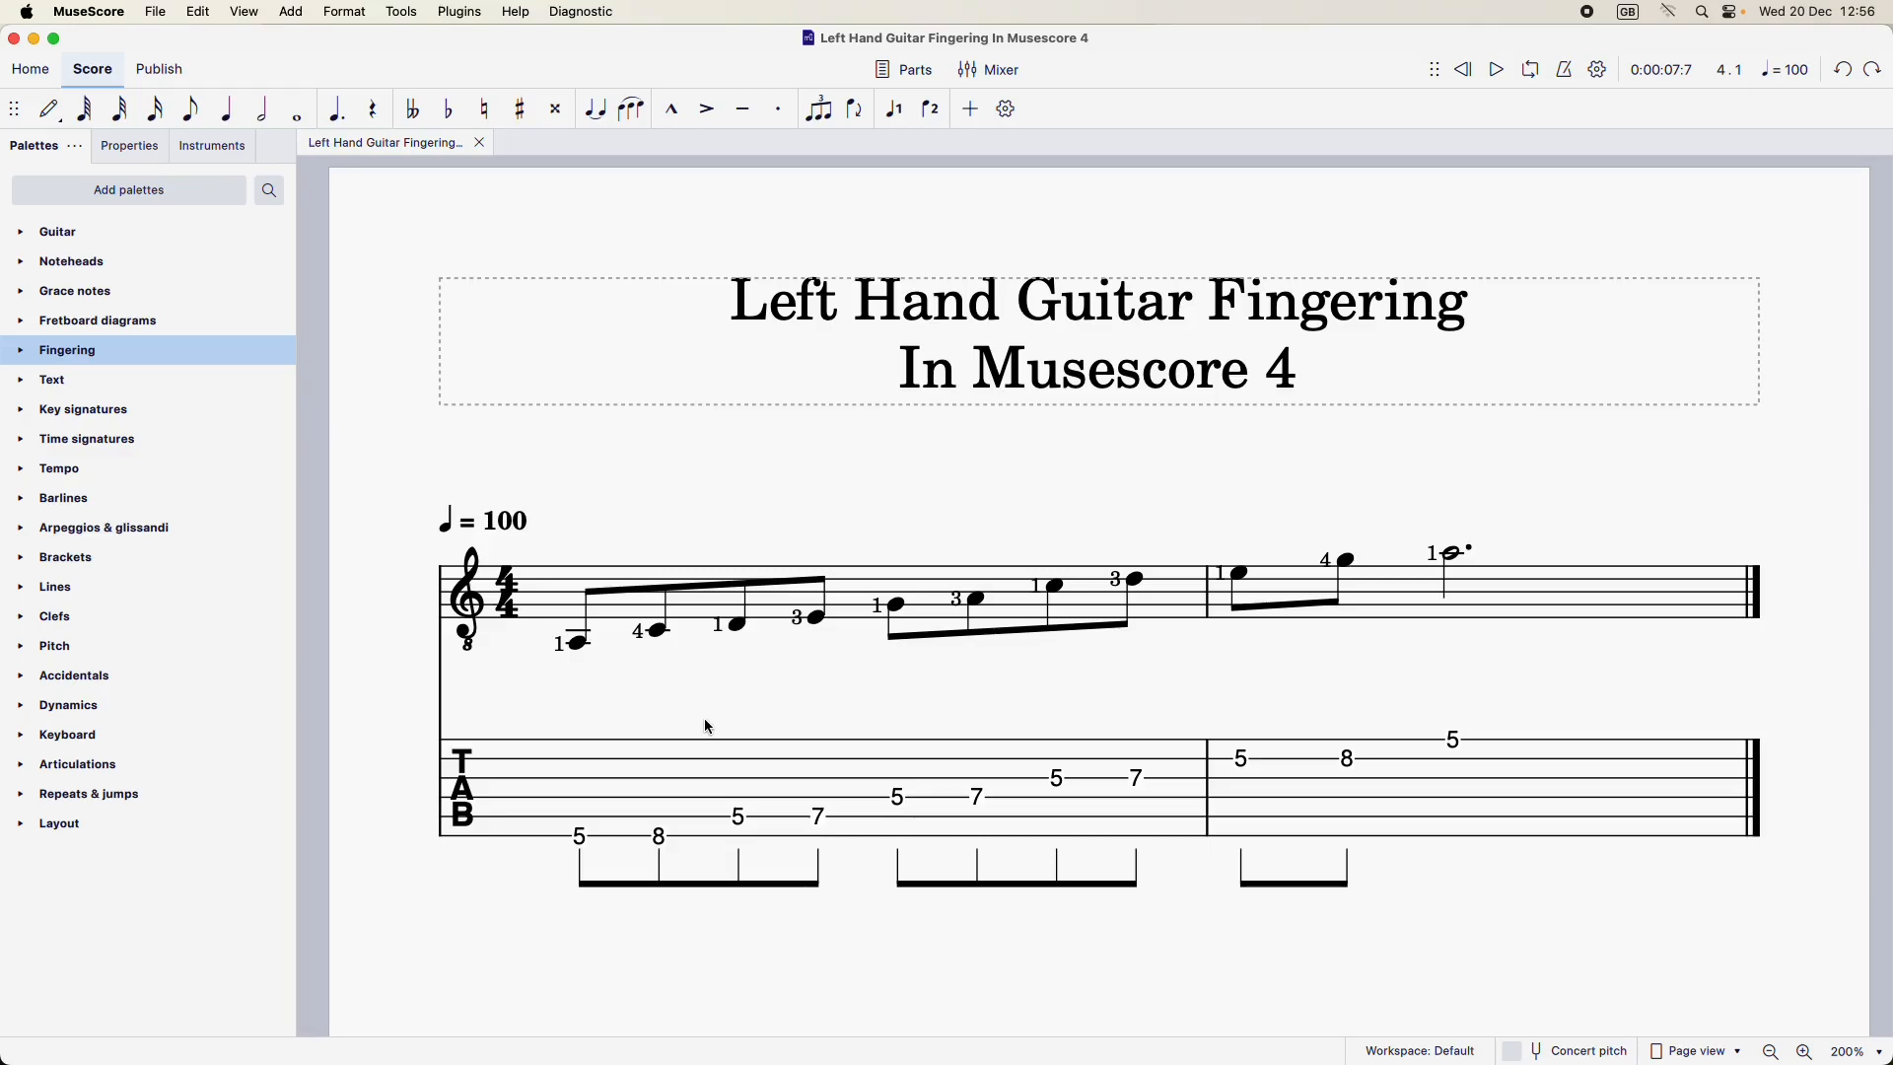
# Select all the left-hand fingering numbers on the standard notation stave and delete them
pyautogui.click(559, 646)
pyautogui.rightClick(559, 646)
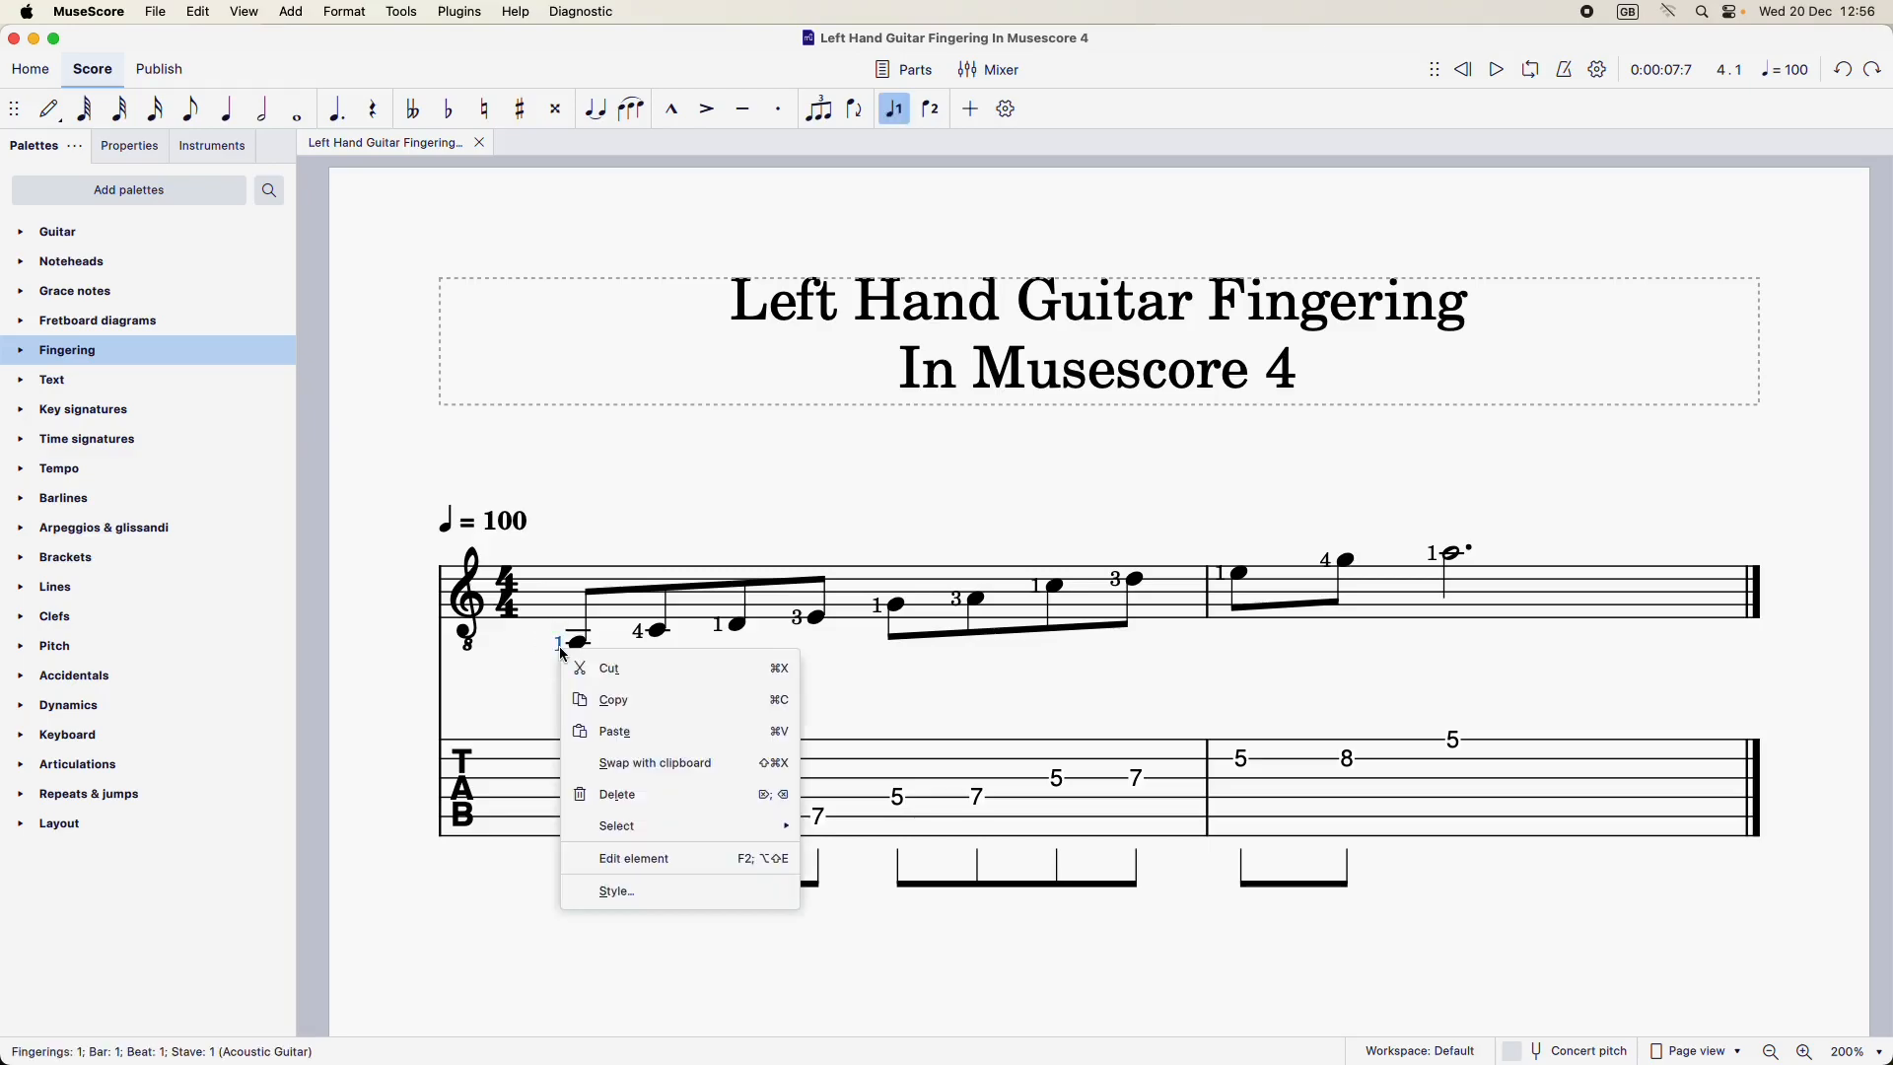
pyautogui.moveTo(668, 831)
pyautogui.click(837, 825)
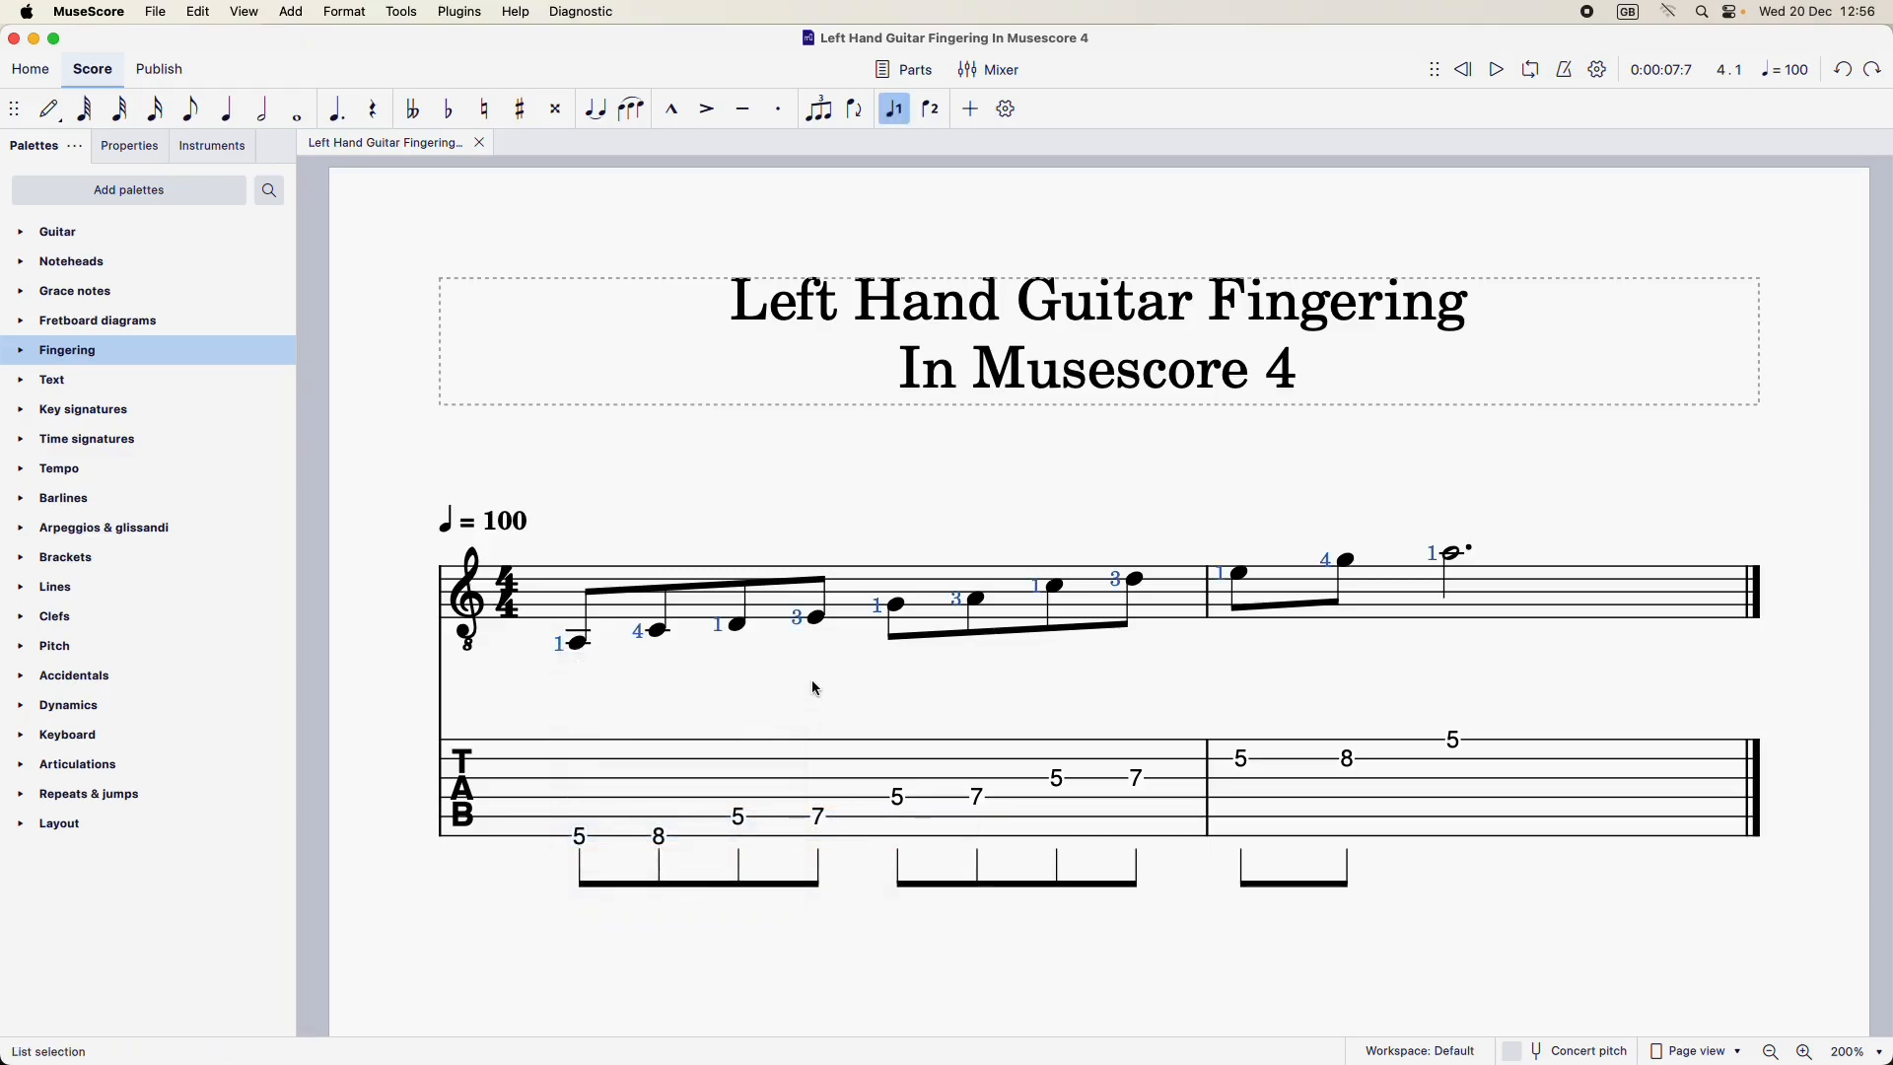
pyautogui.press('Delete')
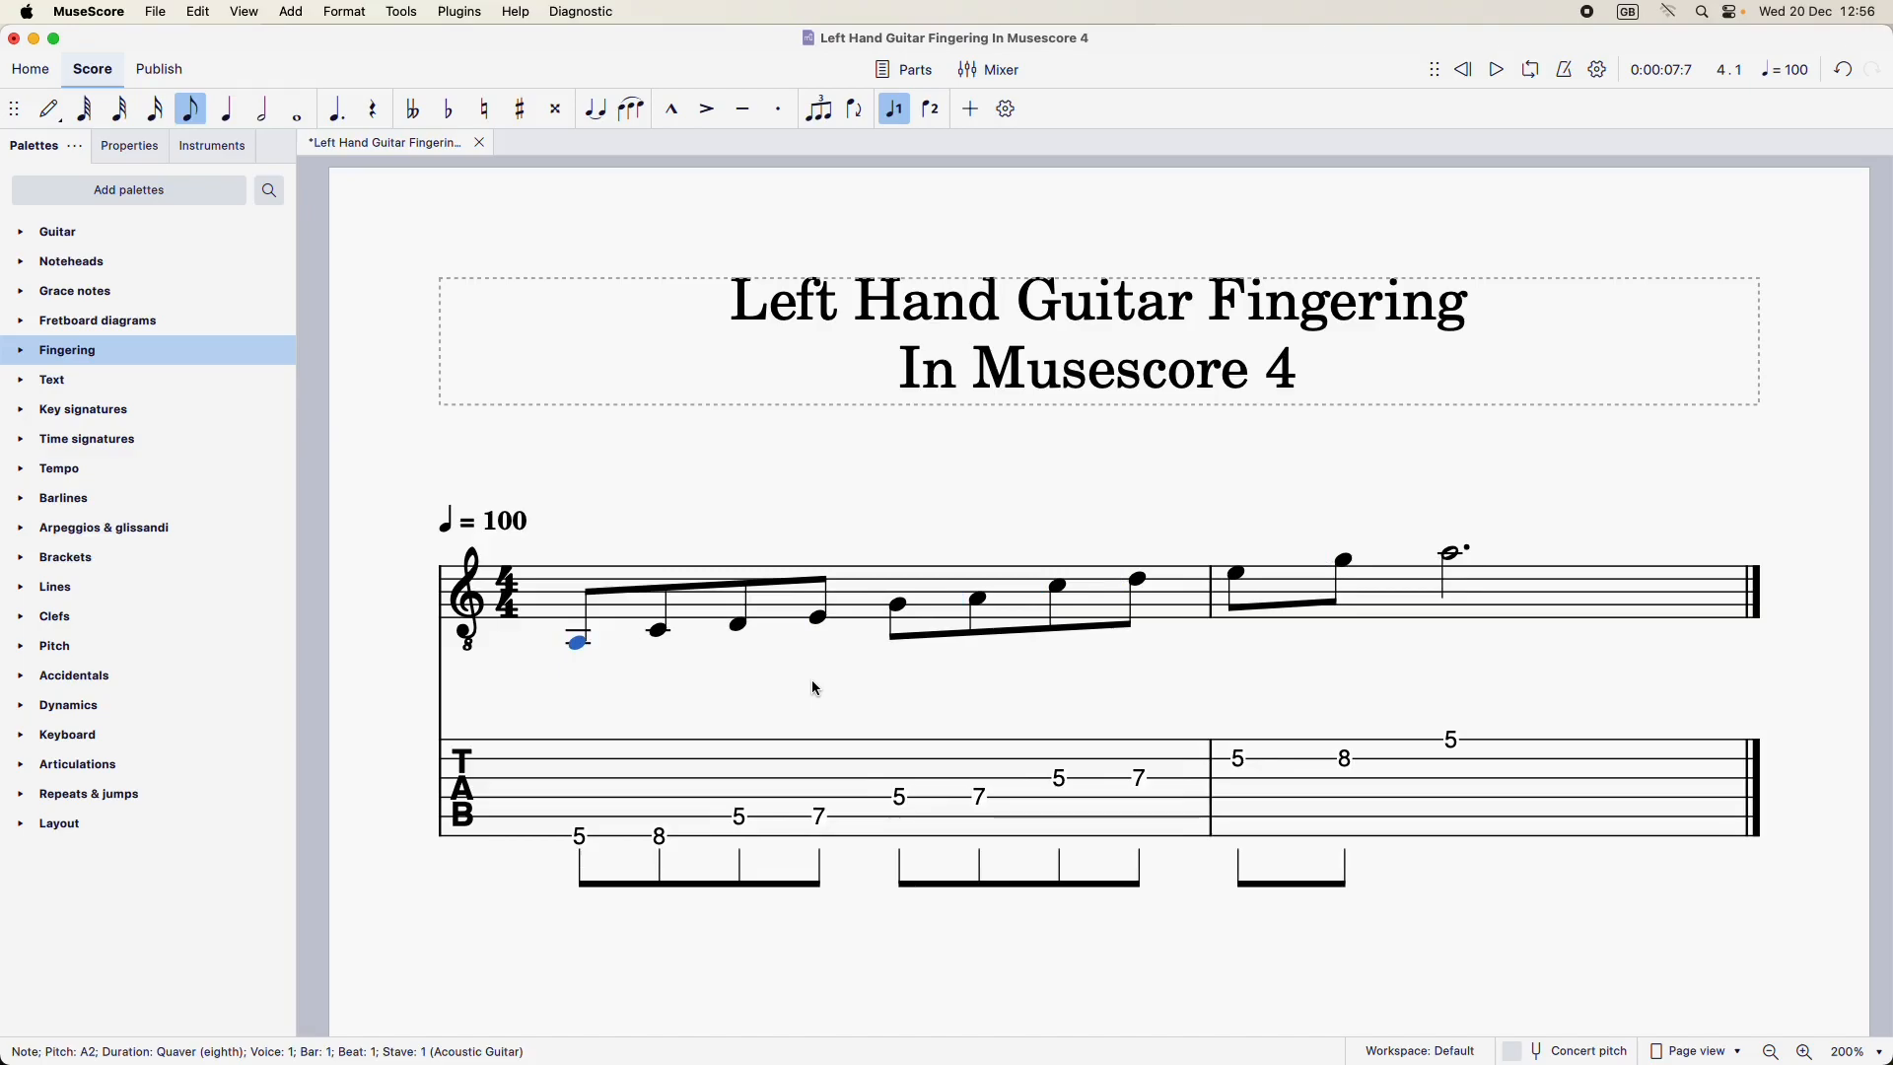
pyautogui.click(773, 728)
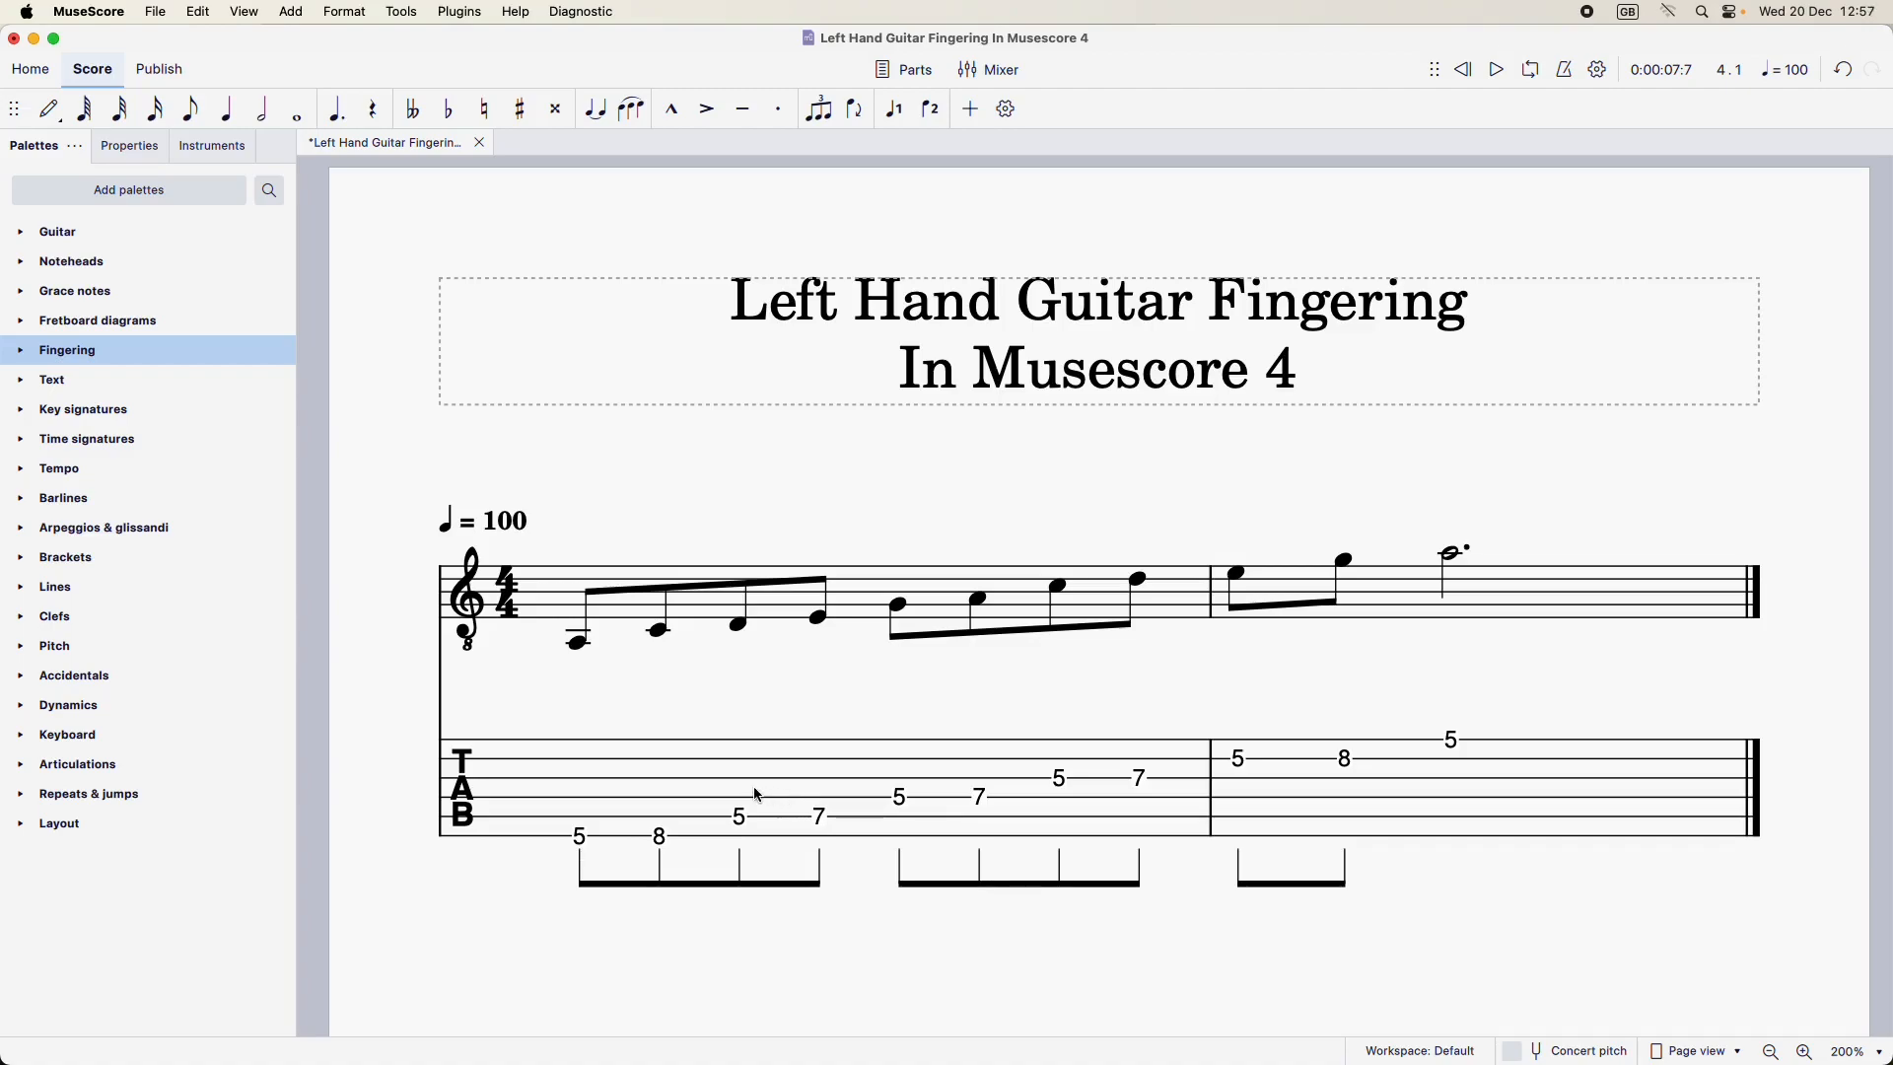
# Enable Show fingering in tablature in the tablature stave's advanced style properties and apply the change
pyautogui.rightClick(690, 771)
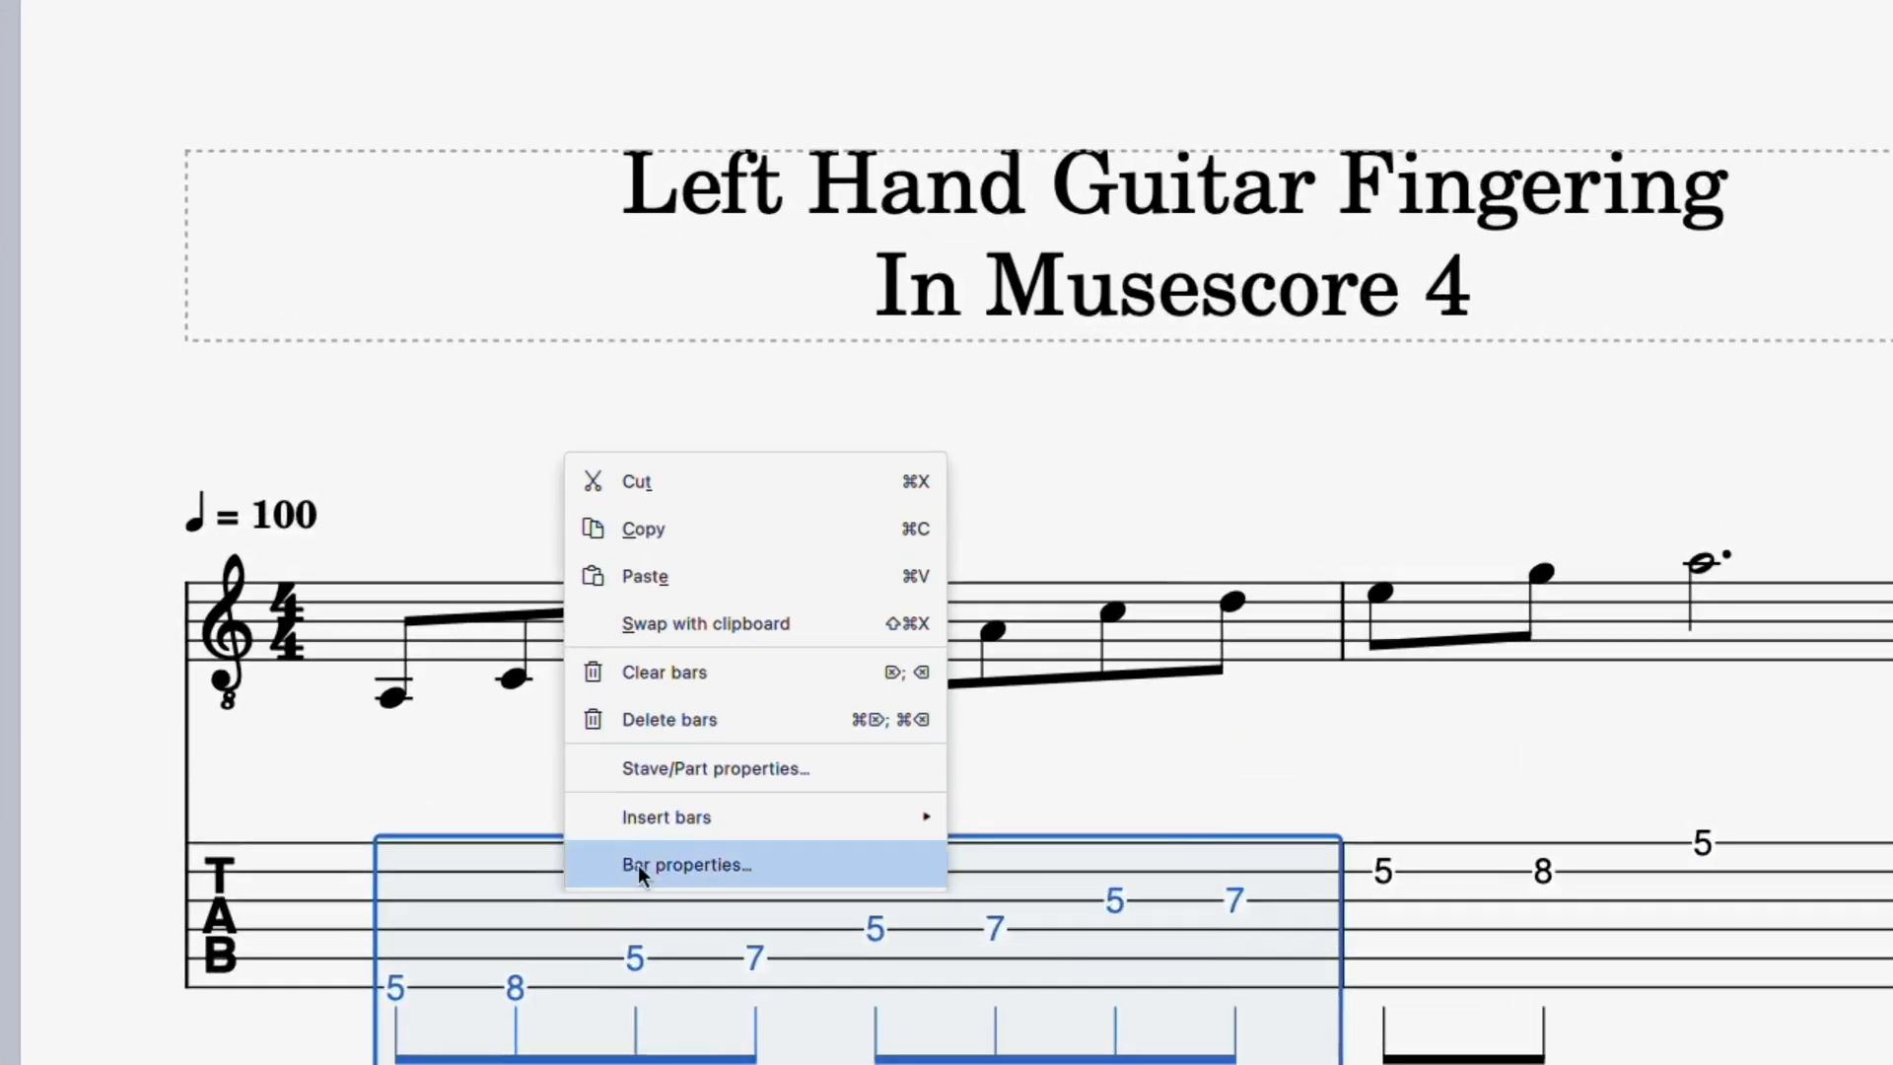
pyautogui.click(725, 770)
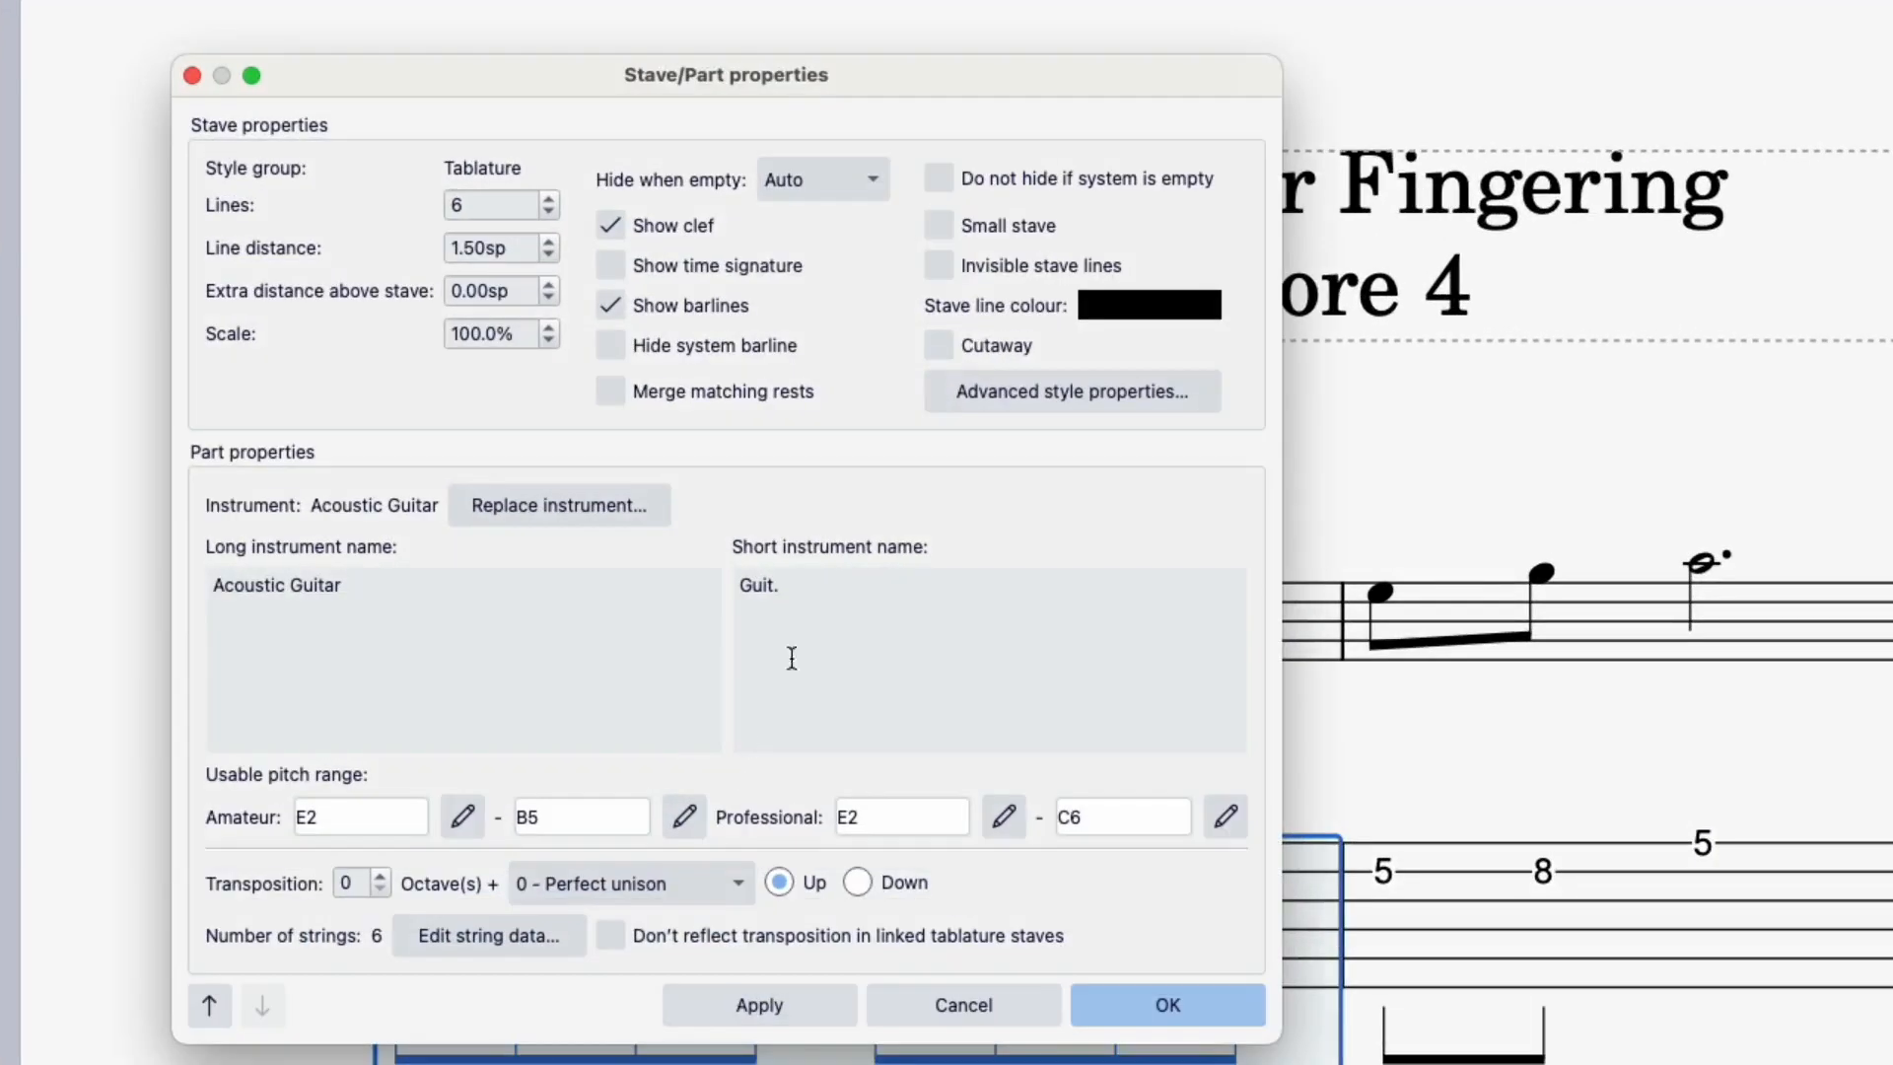
pyautogui.click(1029, 392)
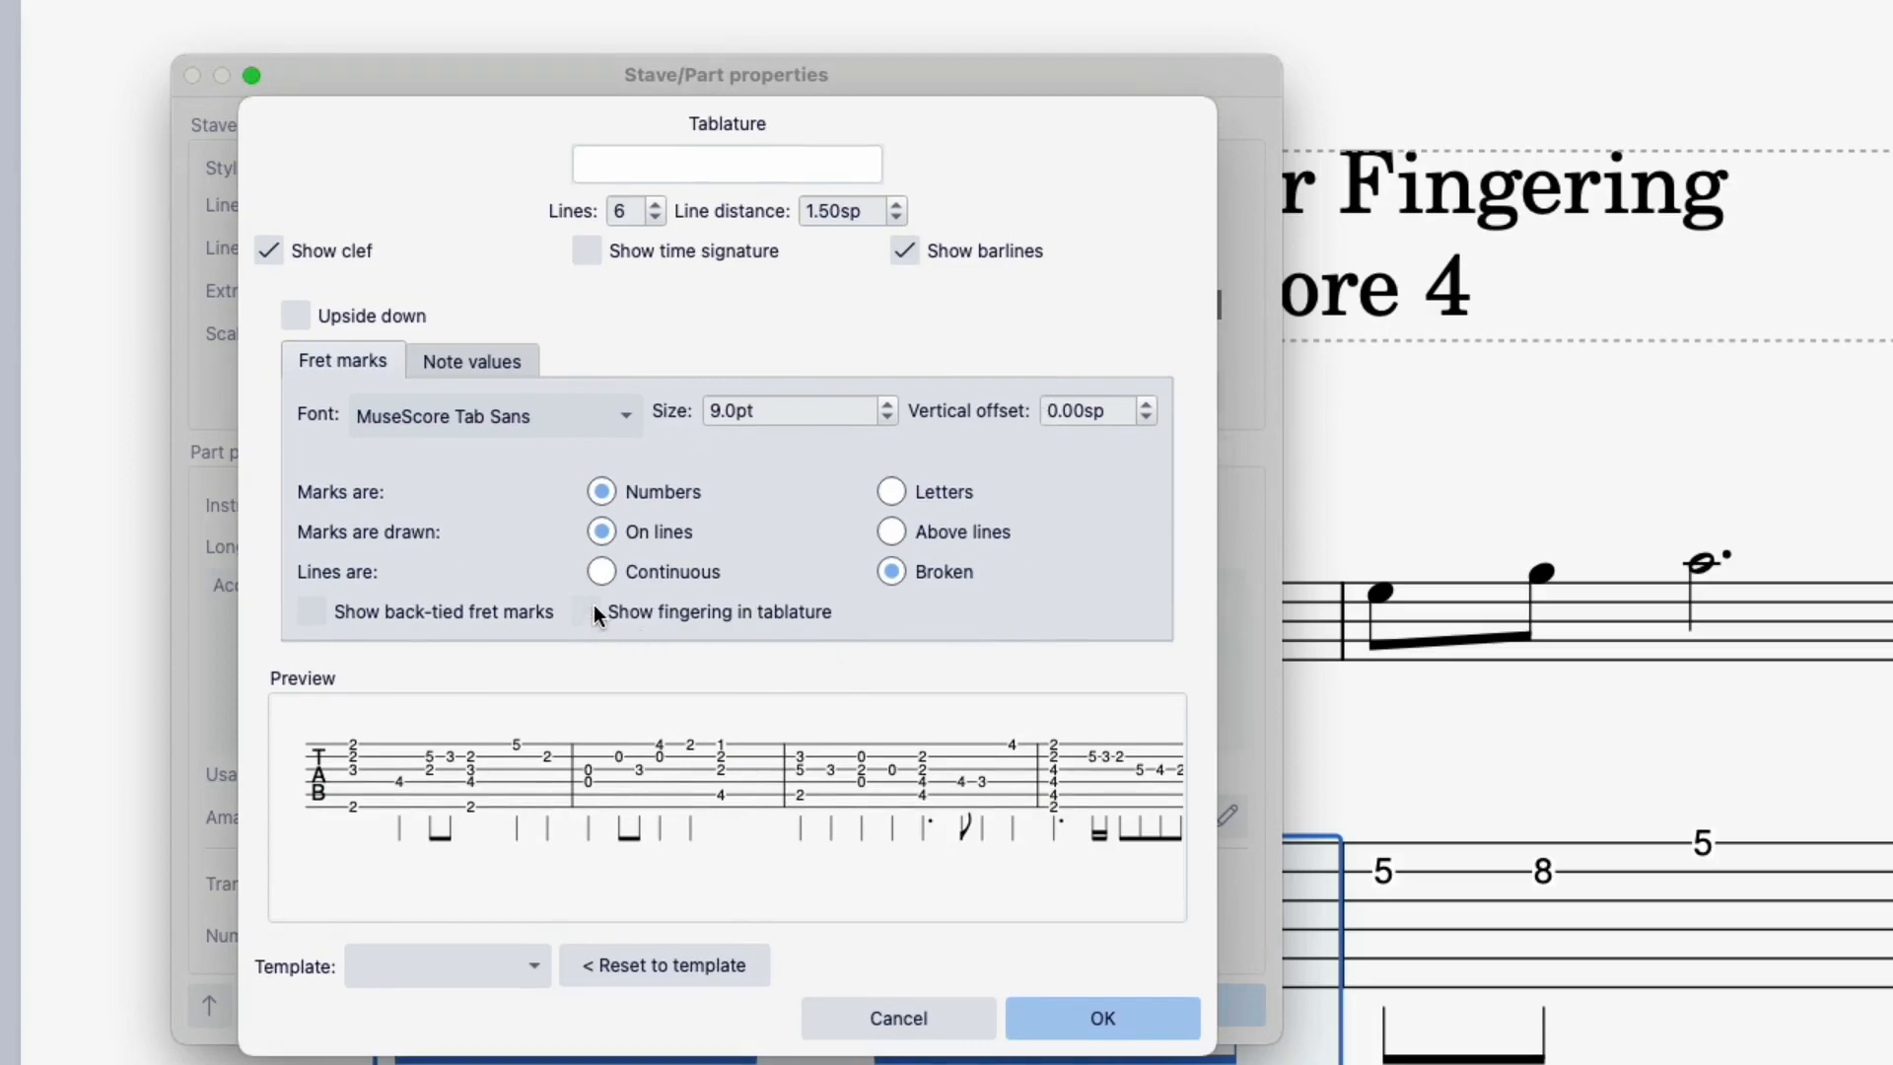
pyautogui.click(1081, 1008)
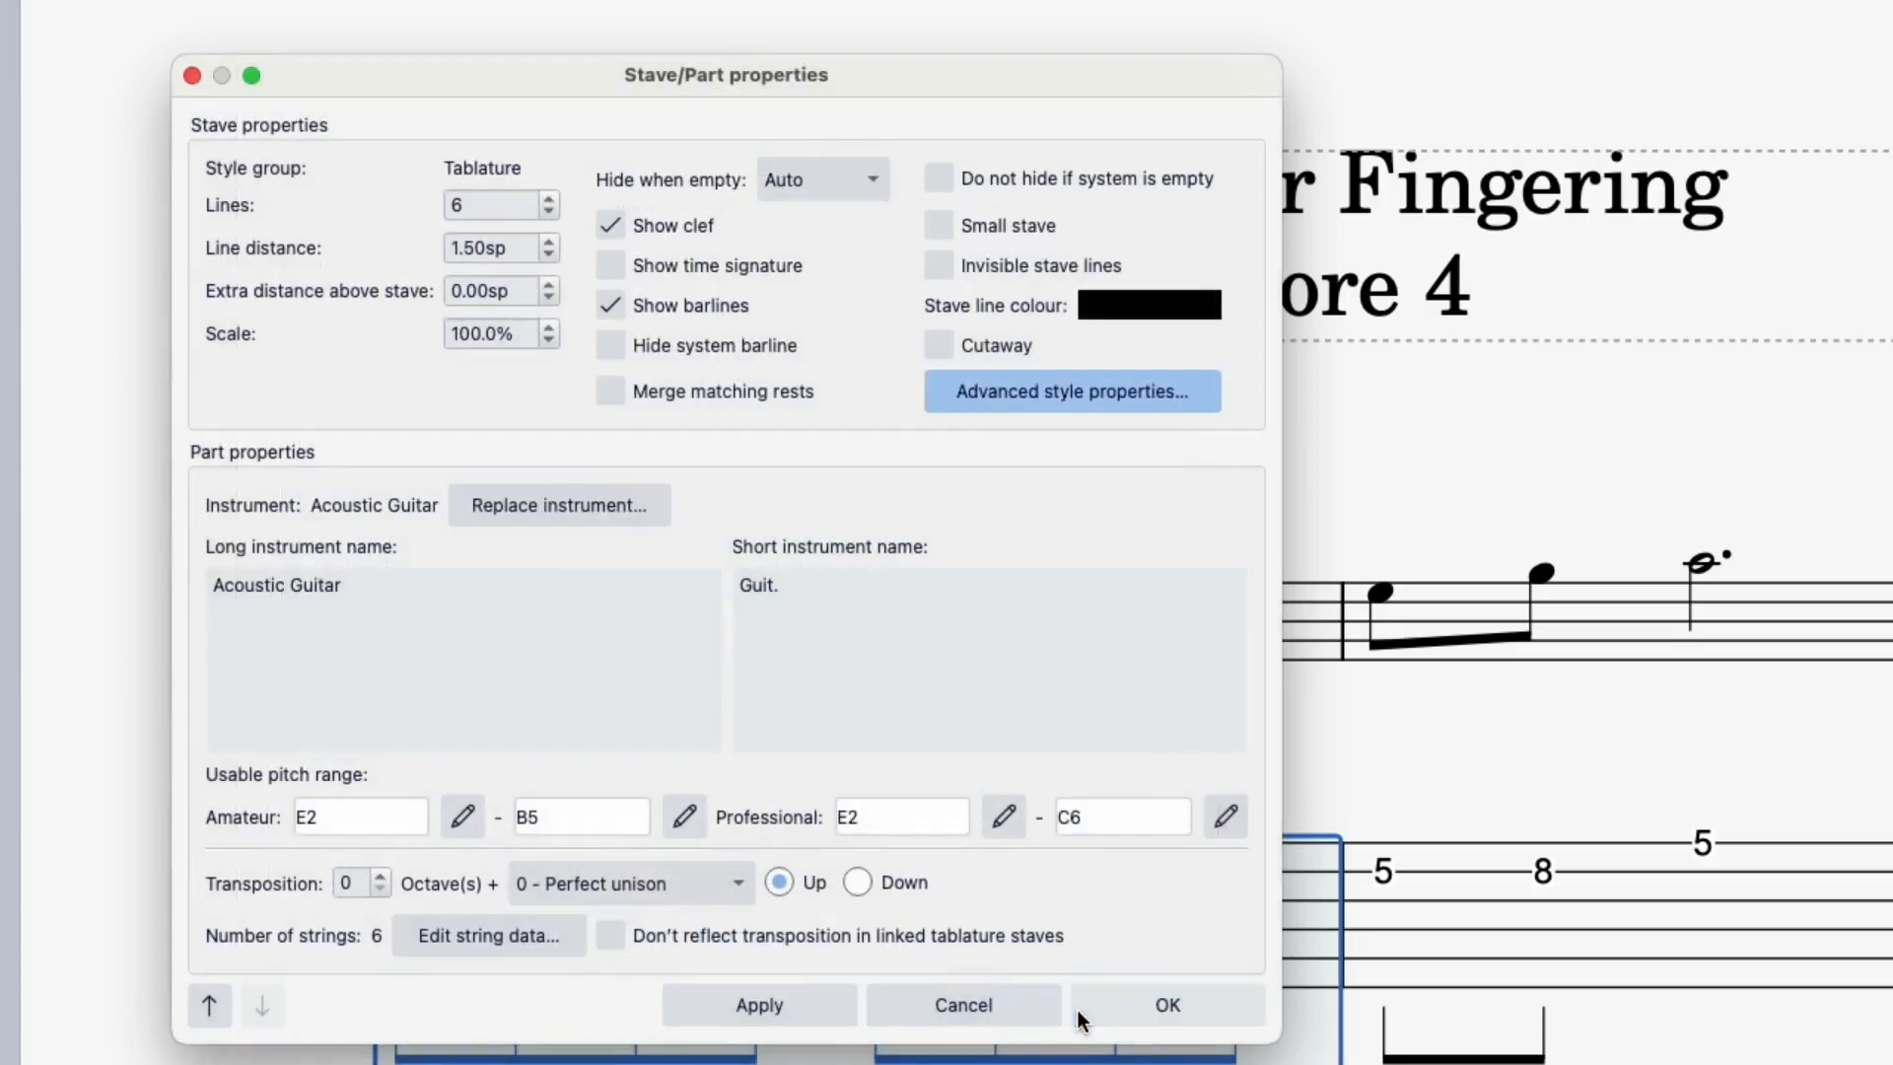
pyautogui.click(755, 1006)
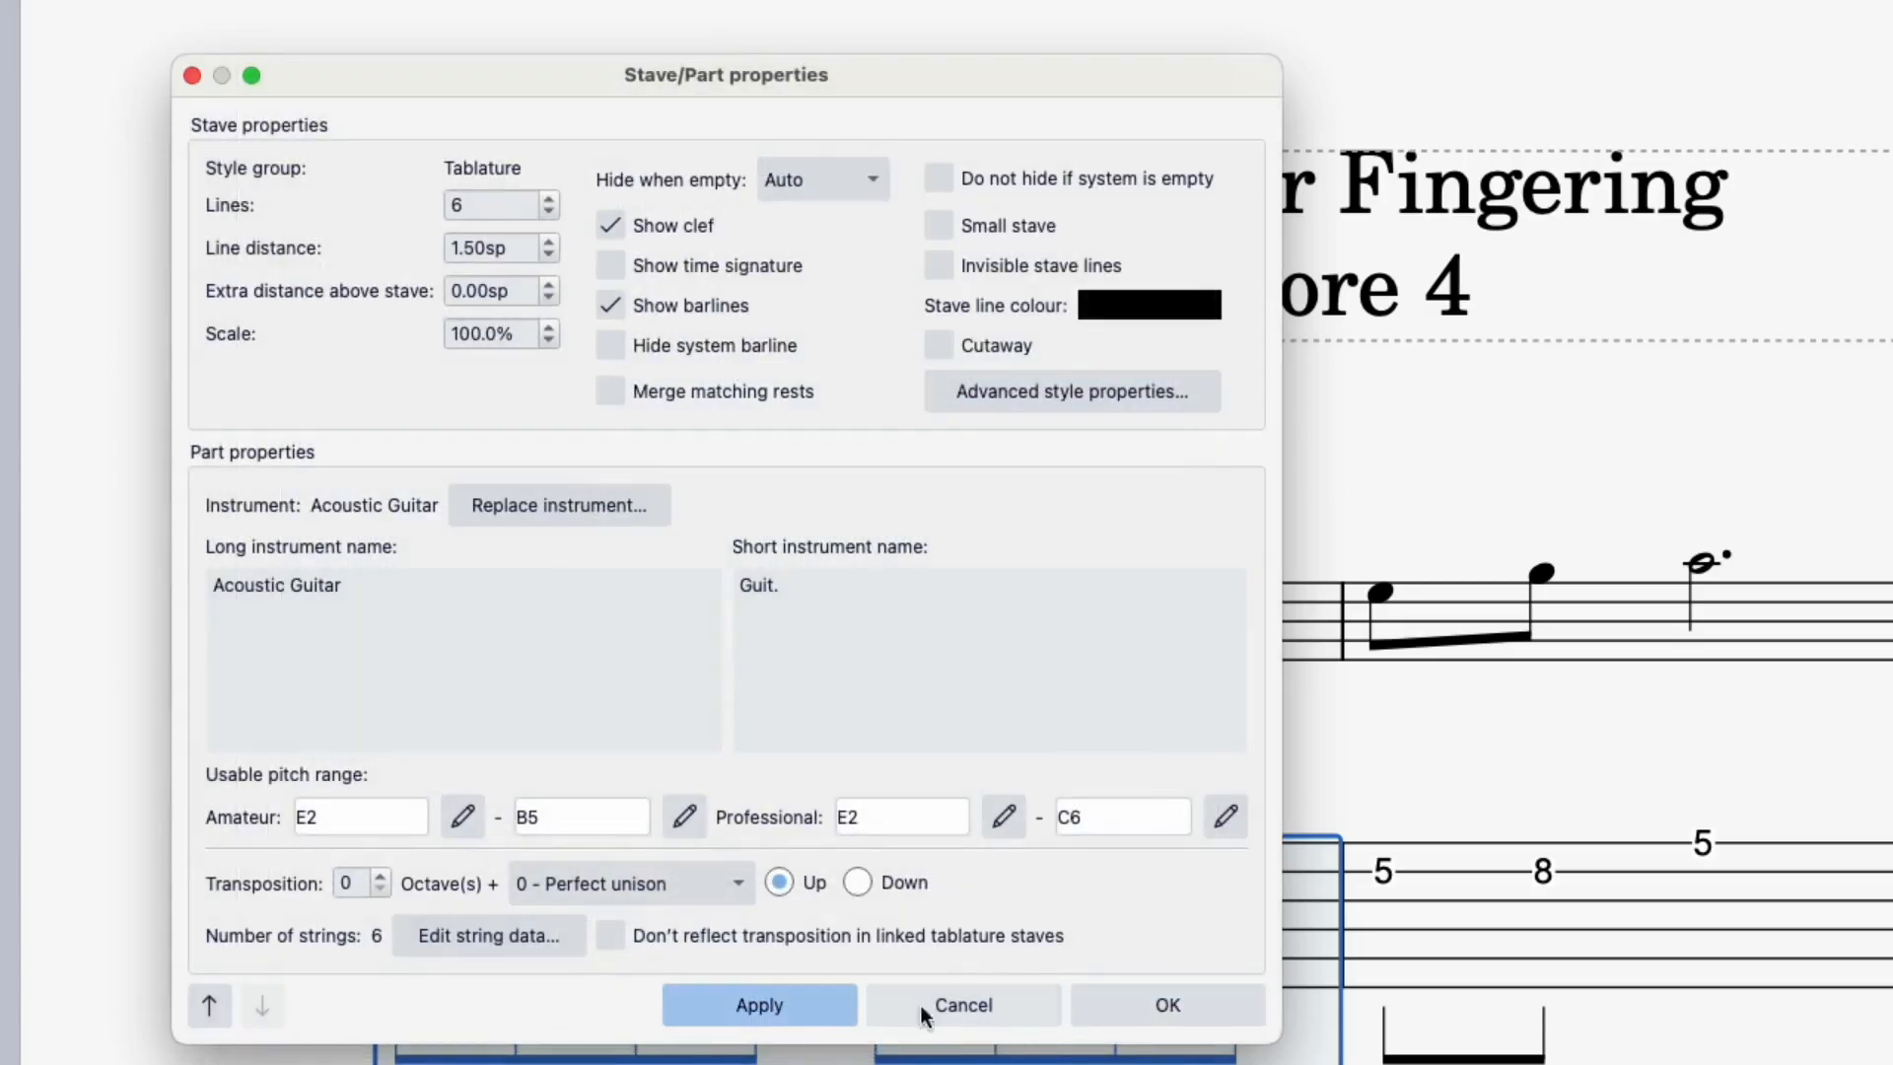
pyautogui.click(1141, 1002)
pyautogui.click(729, 781)
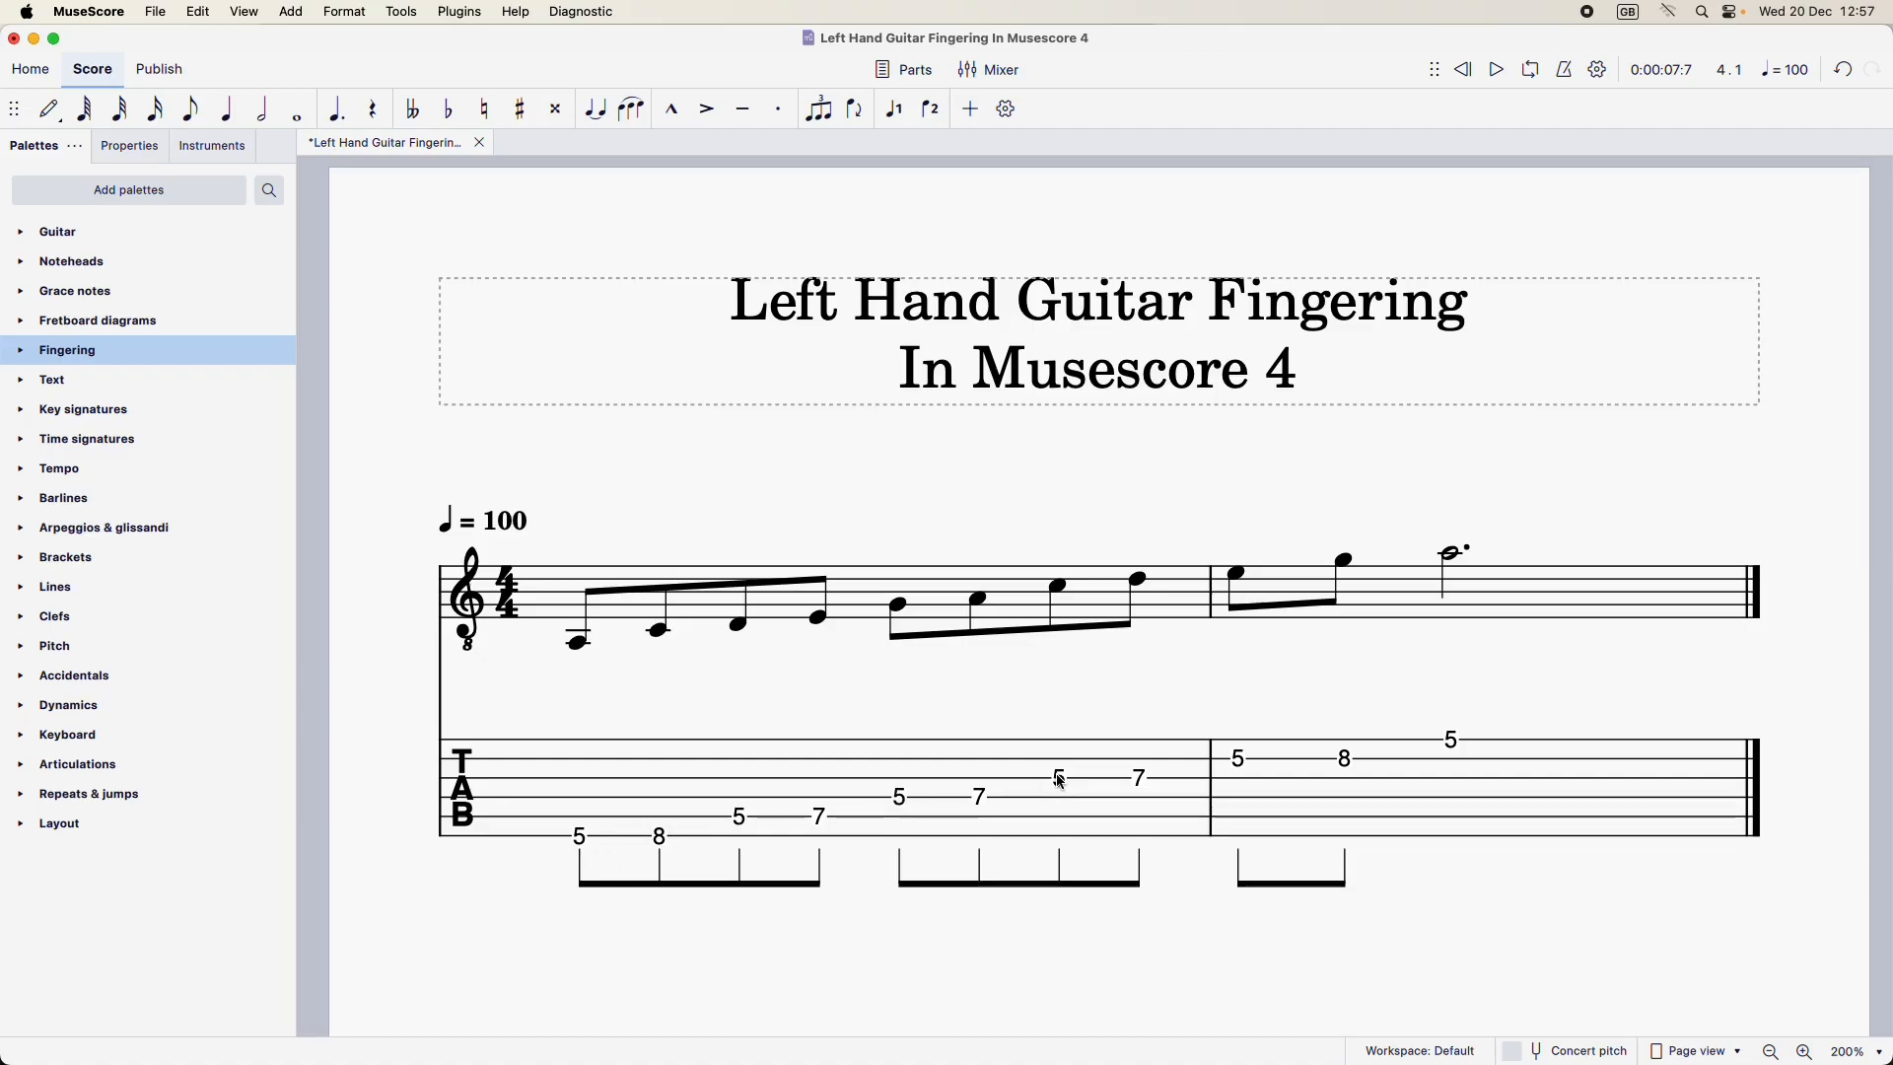
# Add LH guitar fingering 1 to all six fret-5 notes on the tablature stave
pyautogui.click(583, 843)
pyautogui.keyDown('super'); pyautogui.click(740, 816); pyautogui.keyUp('super')
pyautogui.keyDown('super'); pyautogui.click(898, 806); pyautogui.keyUp('super')
pyautogui.keyDown('super'); pyautogui.click(1062, 775); pyautogui.keyUp('super')
pyautogui.keyDown('super'); pyautogui.click(1248, 765); pyautogui.keyUp('super')
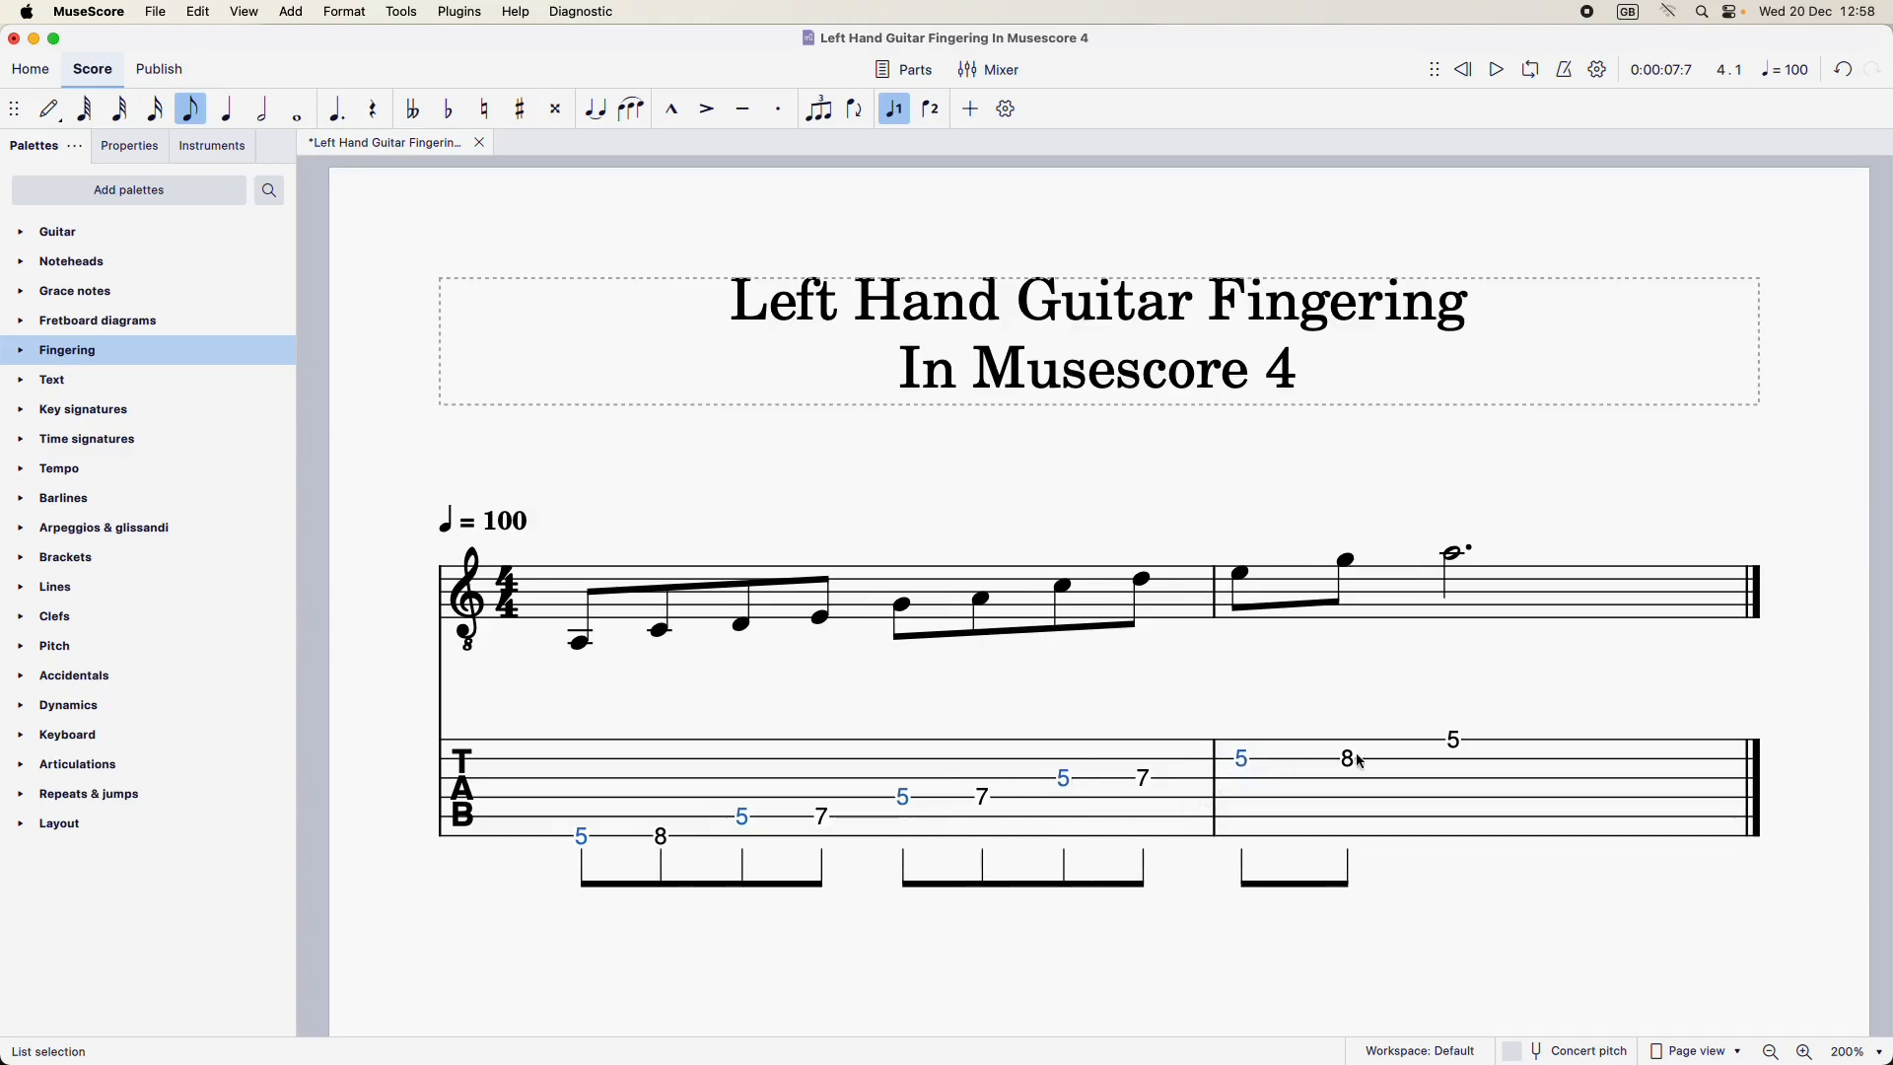
pyautogui.keyDown('super'); pyautogui.click(1453, 742); pyautogui.keyUp('super')
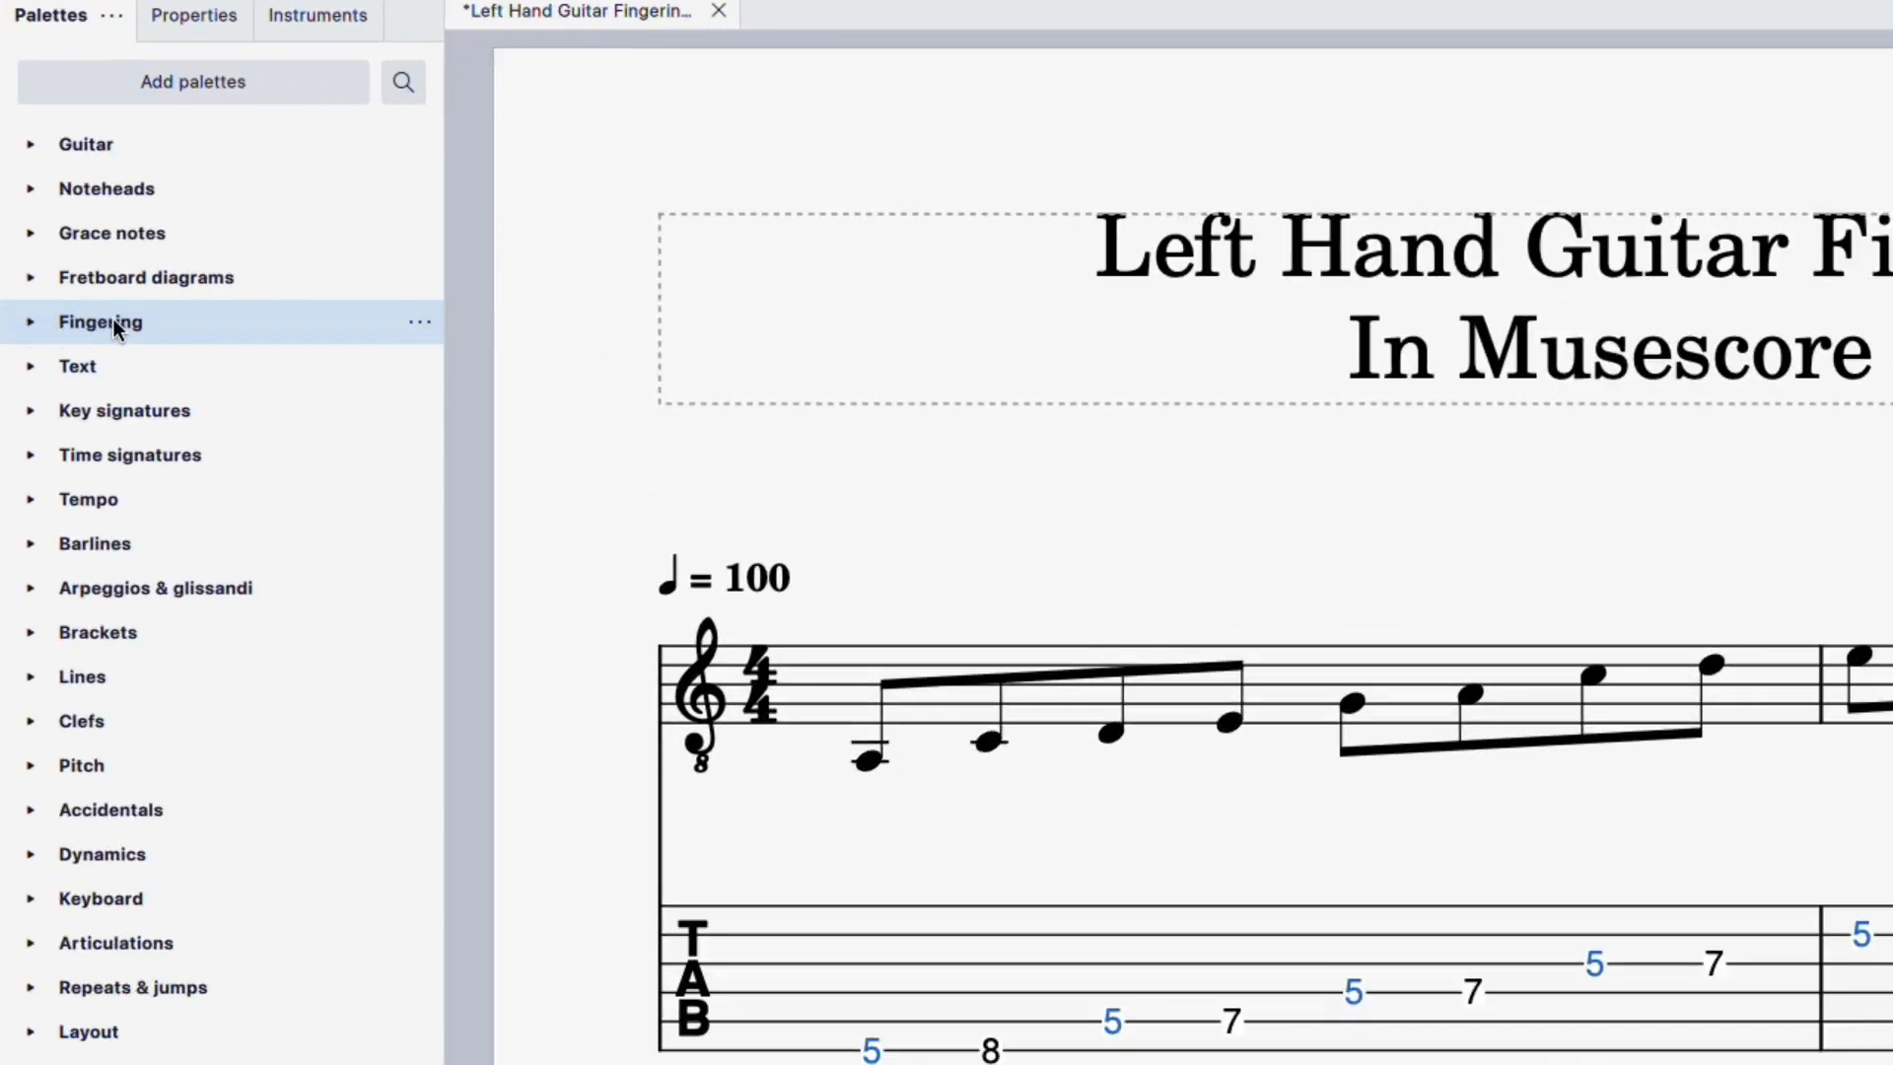
pyautogui.click(103, 317)
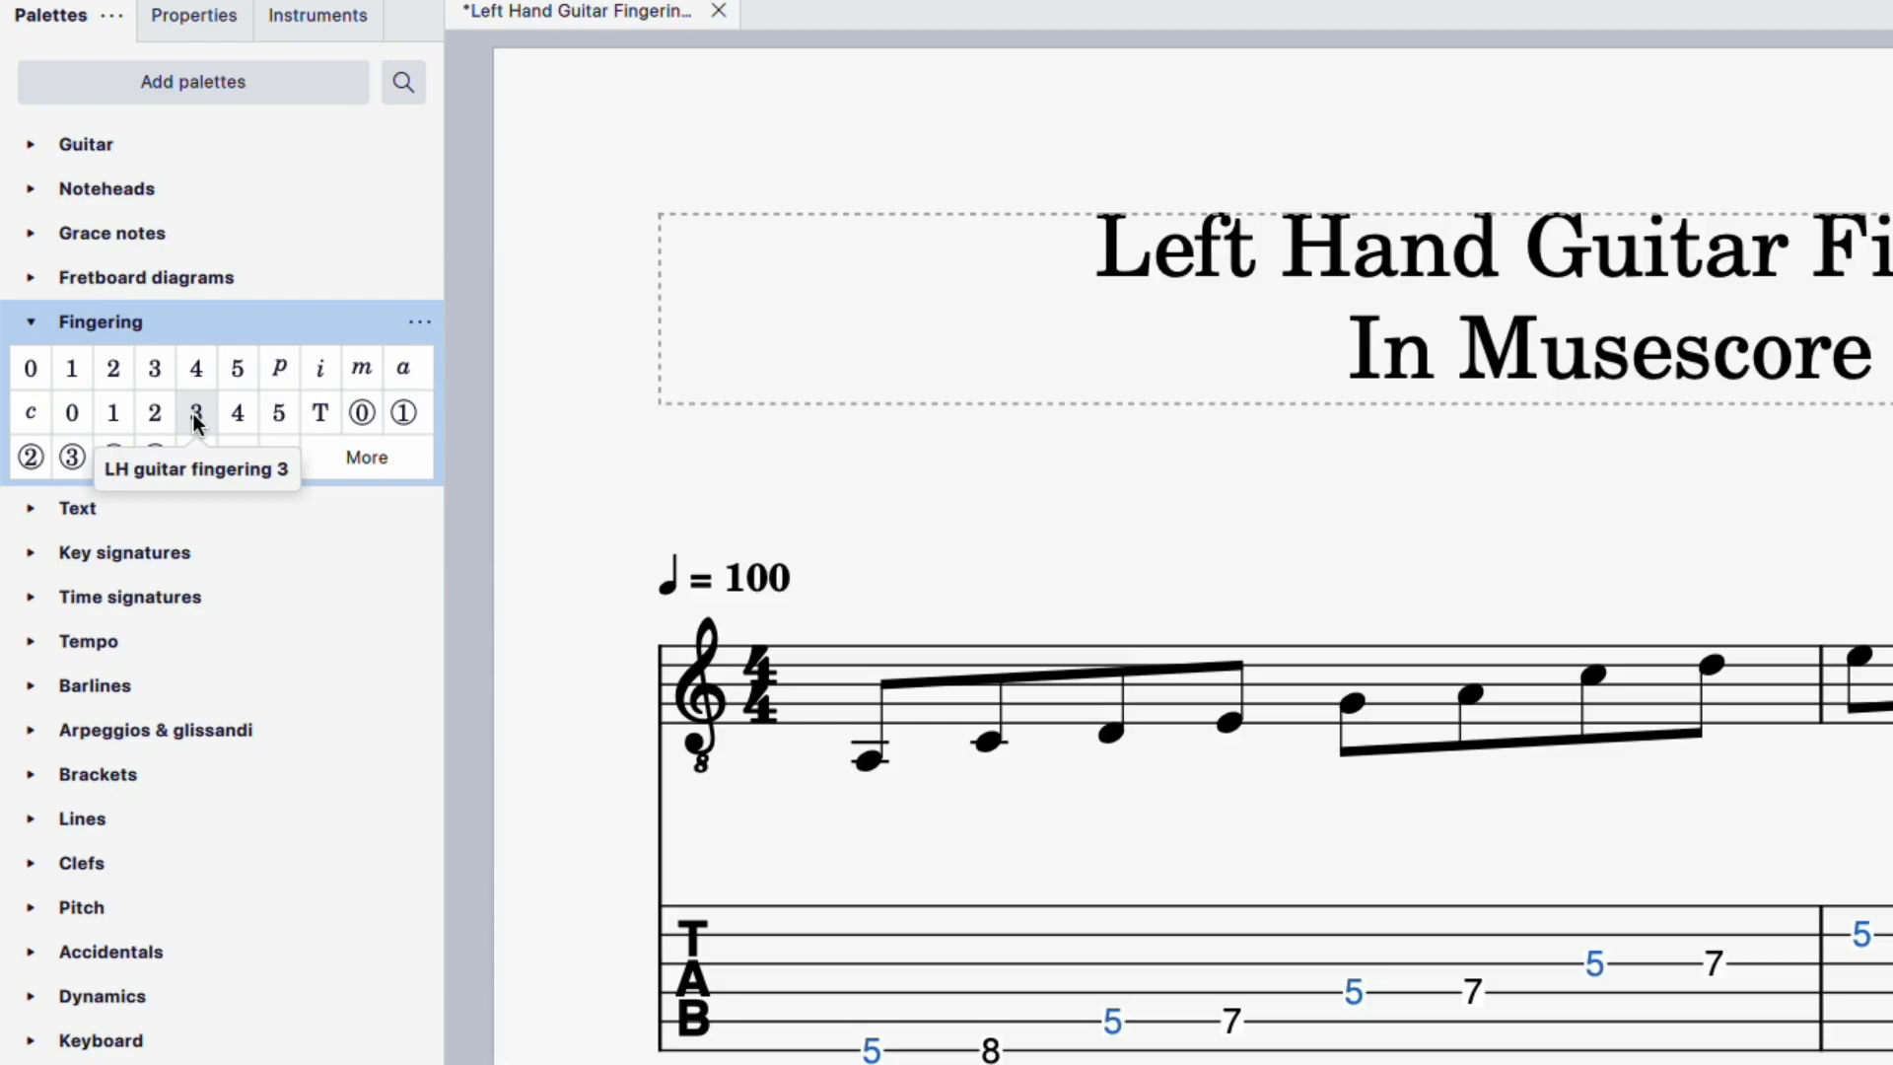
pyautogui.click(31, 322)
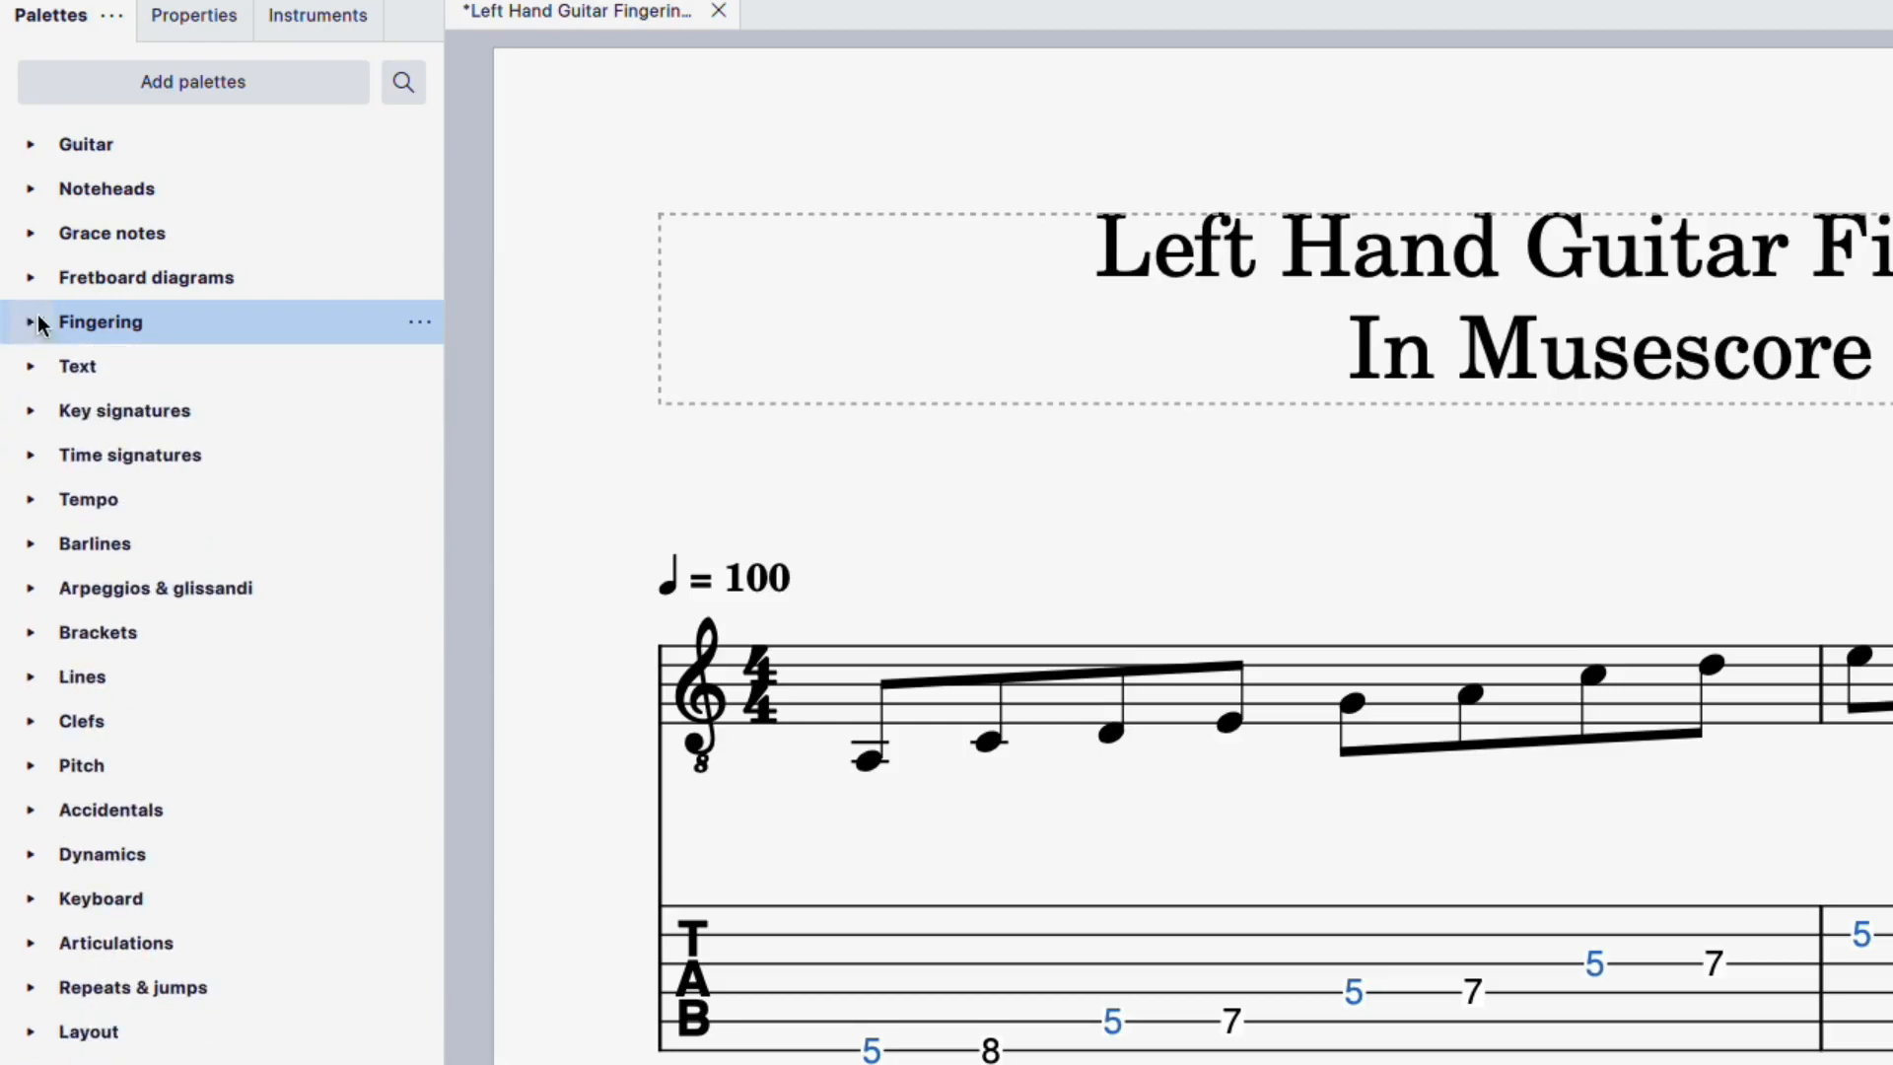
pyautogui.click(31, 146)
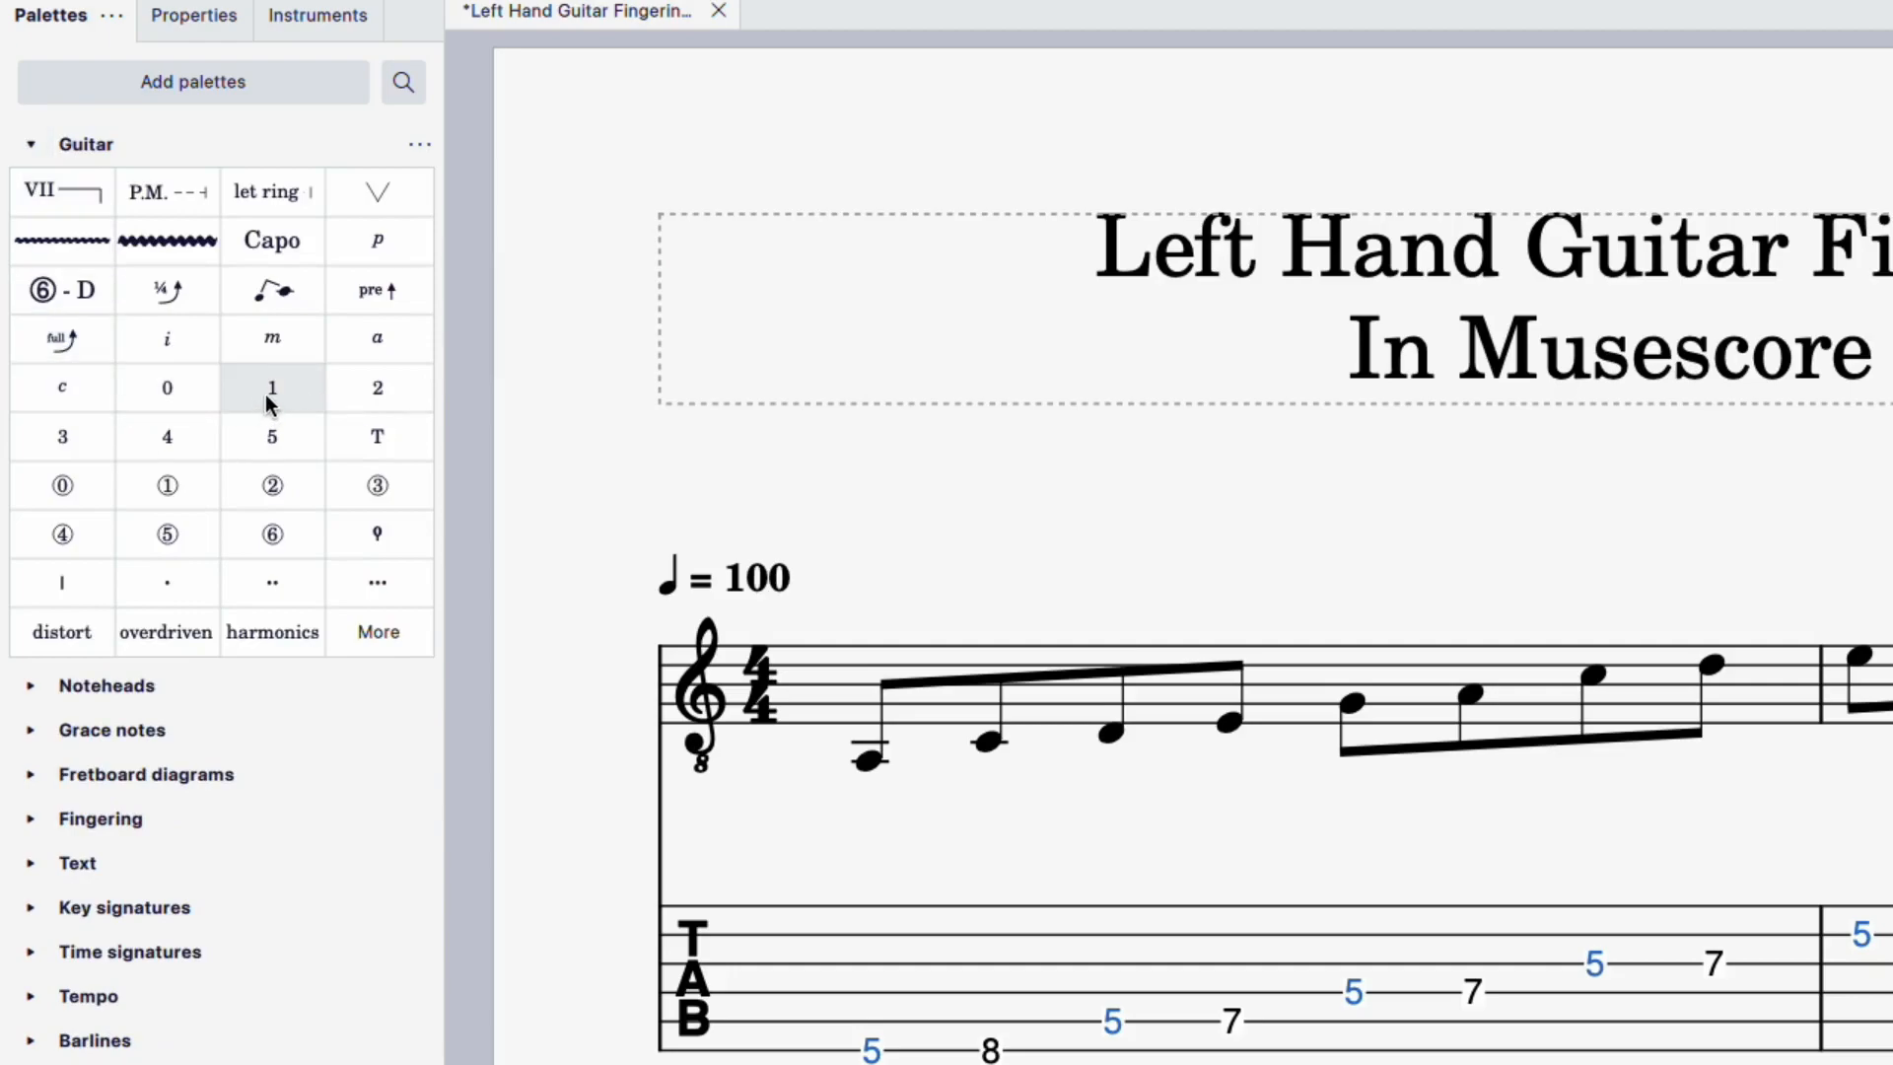
pyautogui.click(21, 154)
pyautogui.click(30, 329)
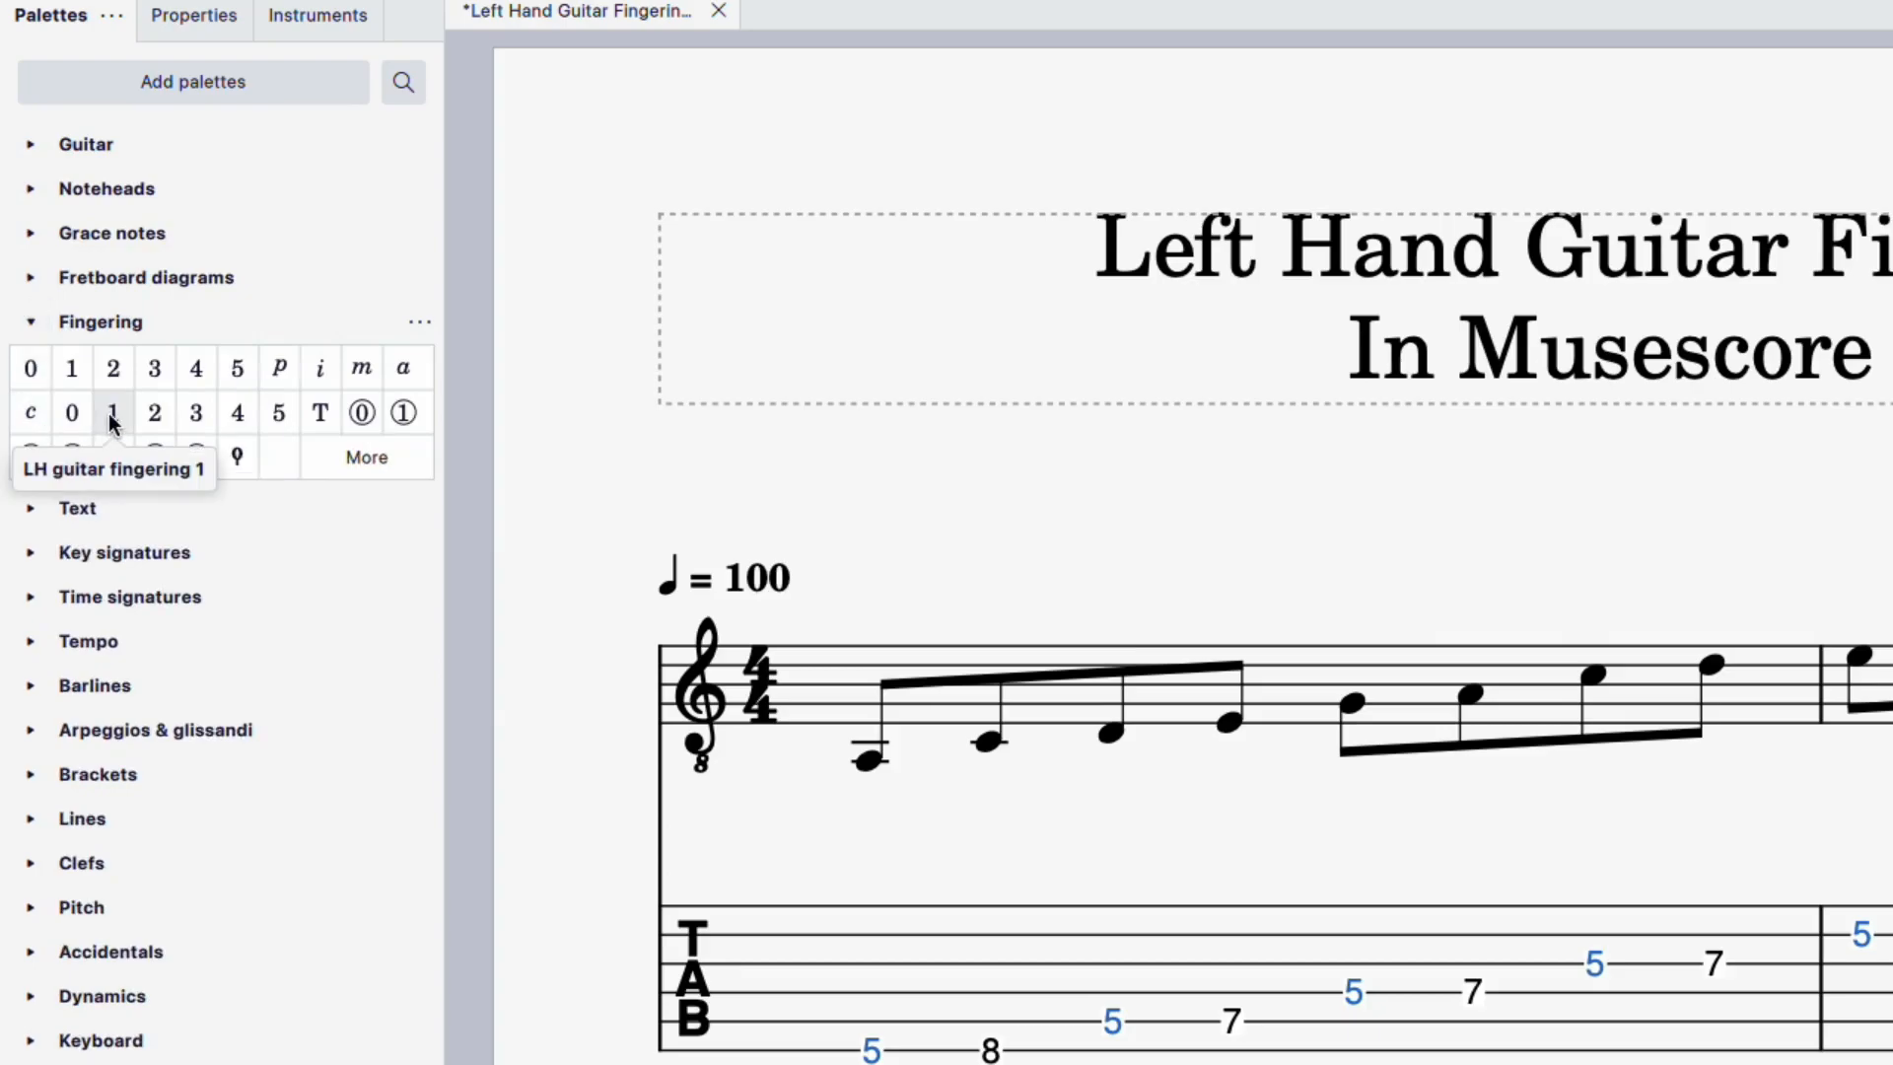
pyautogui.click(111, 421)
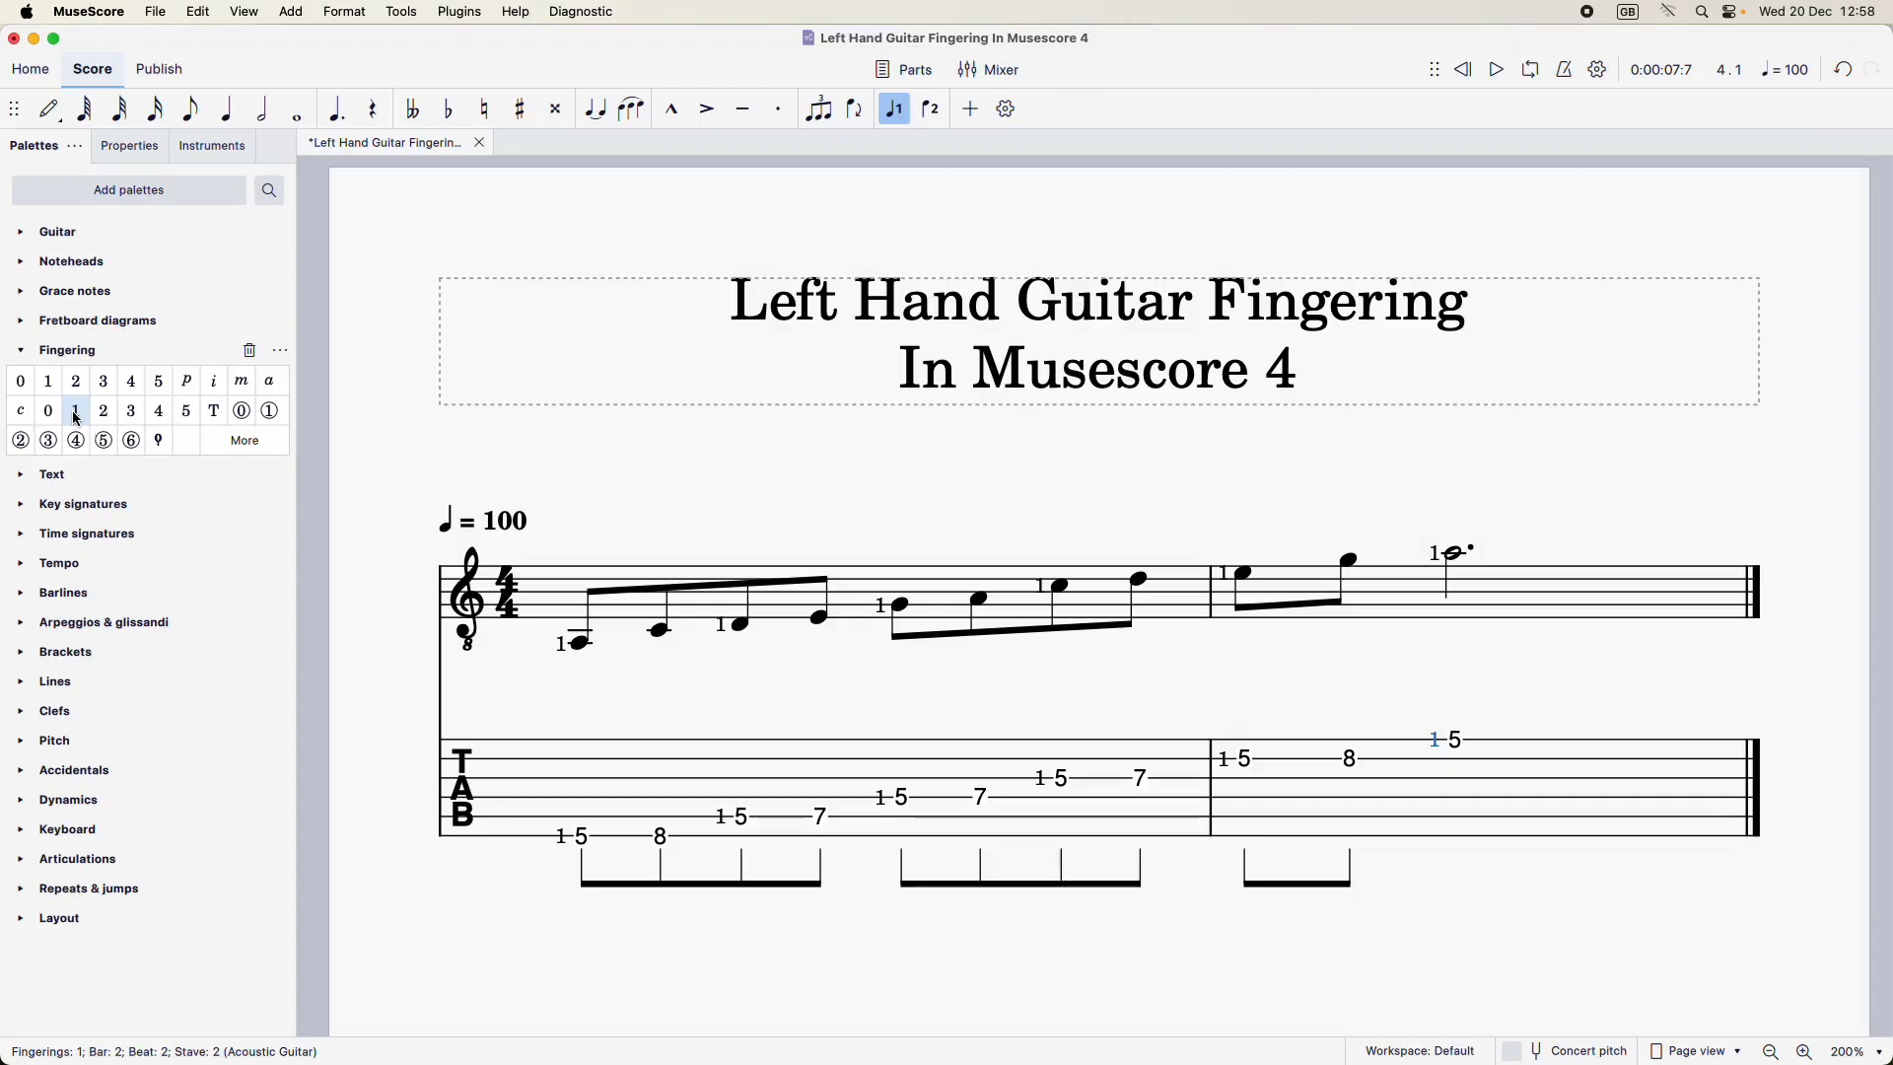
pyautogui.click(890, 695)
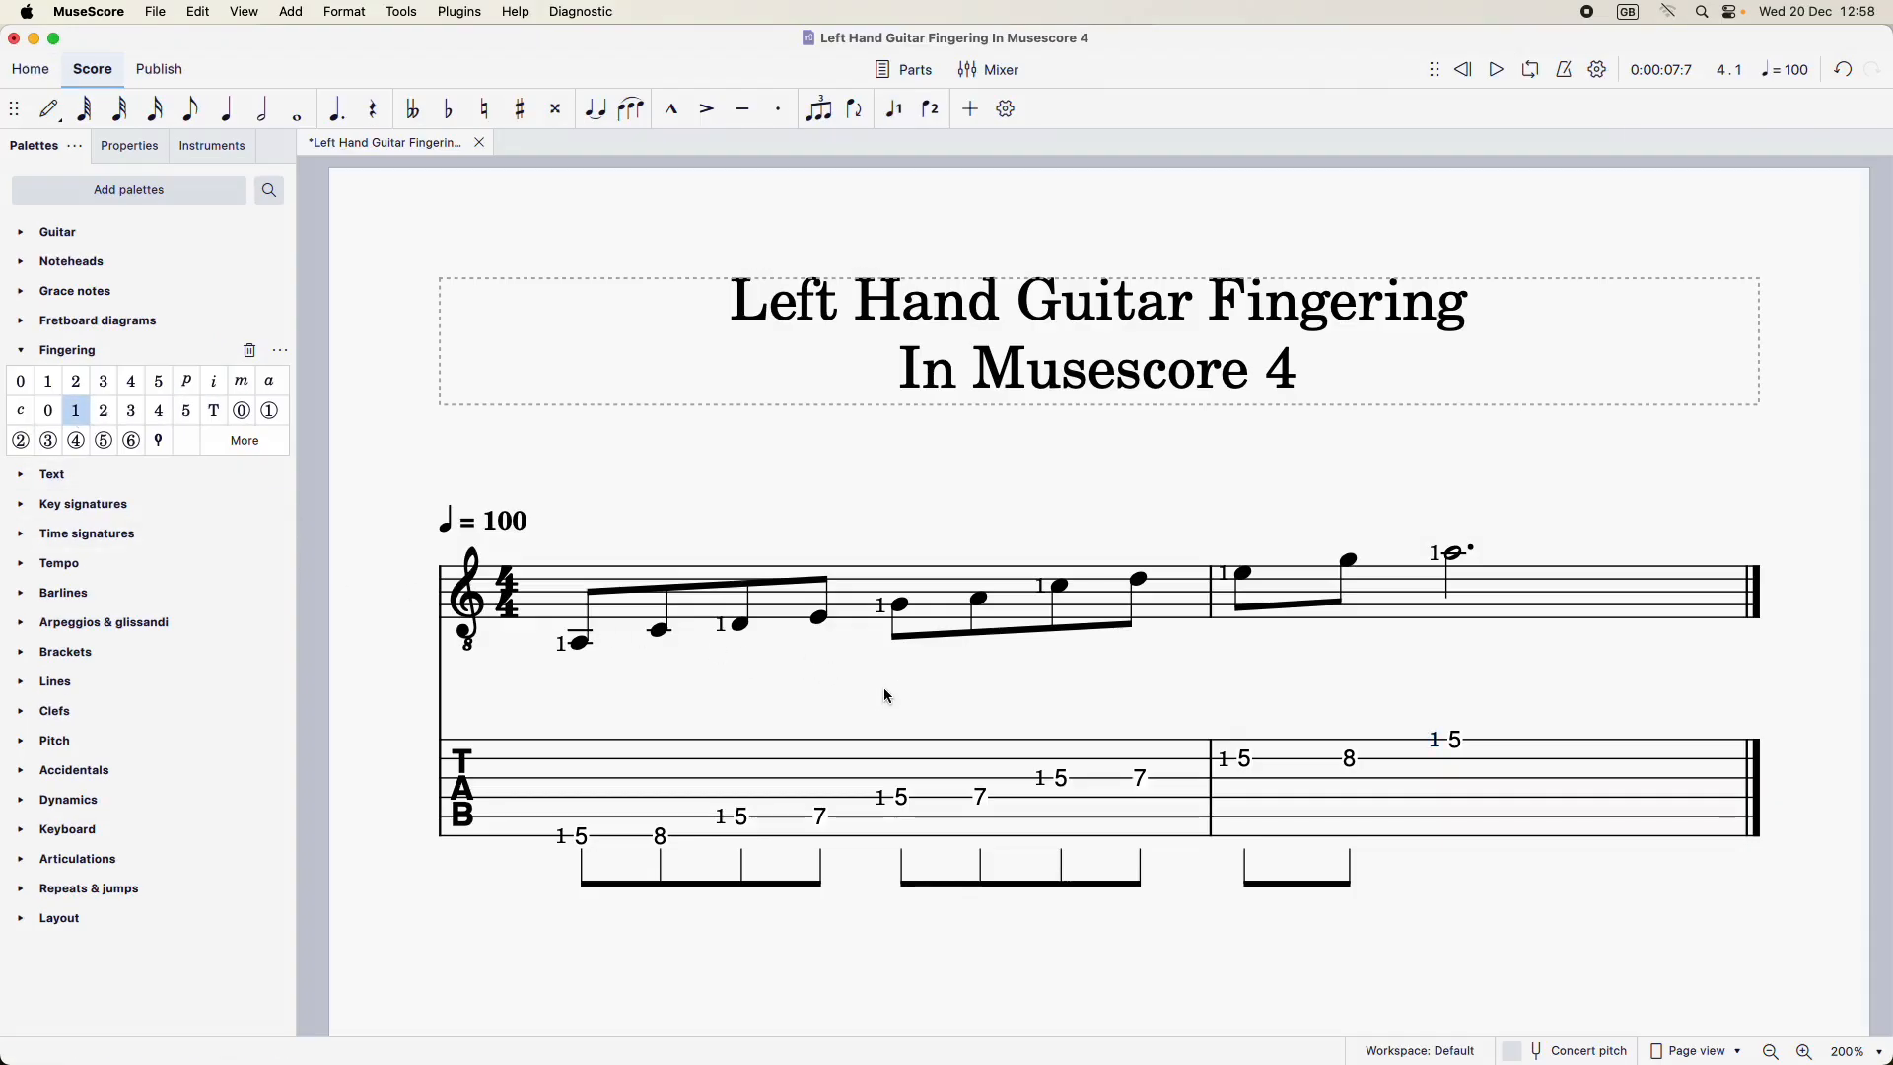
# Add LH guitar fingering 4 to both fret-8 notes on the tablature stave
pyautogui.click(663, 840)
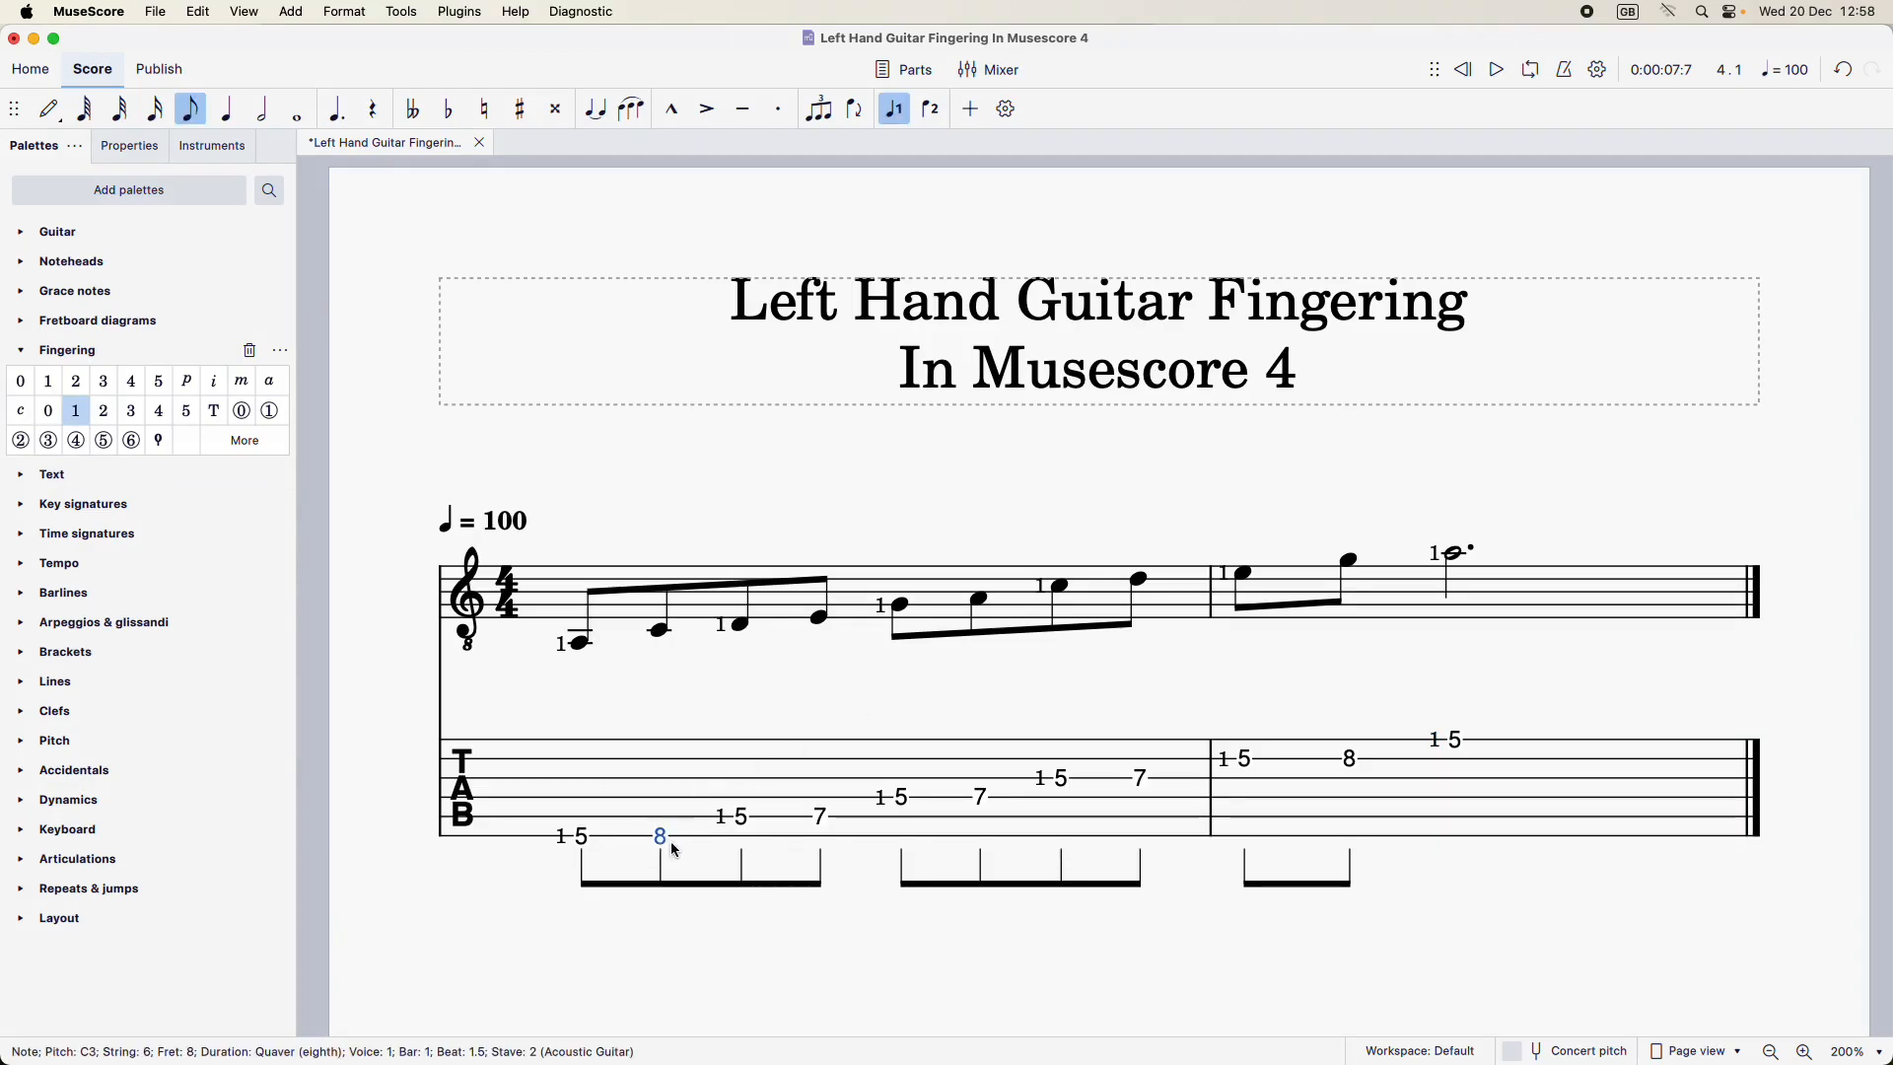
pyautogui.keyDown('super'); pyautogui.click(1354, 764); pyautogui.keyUp('super')
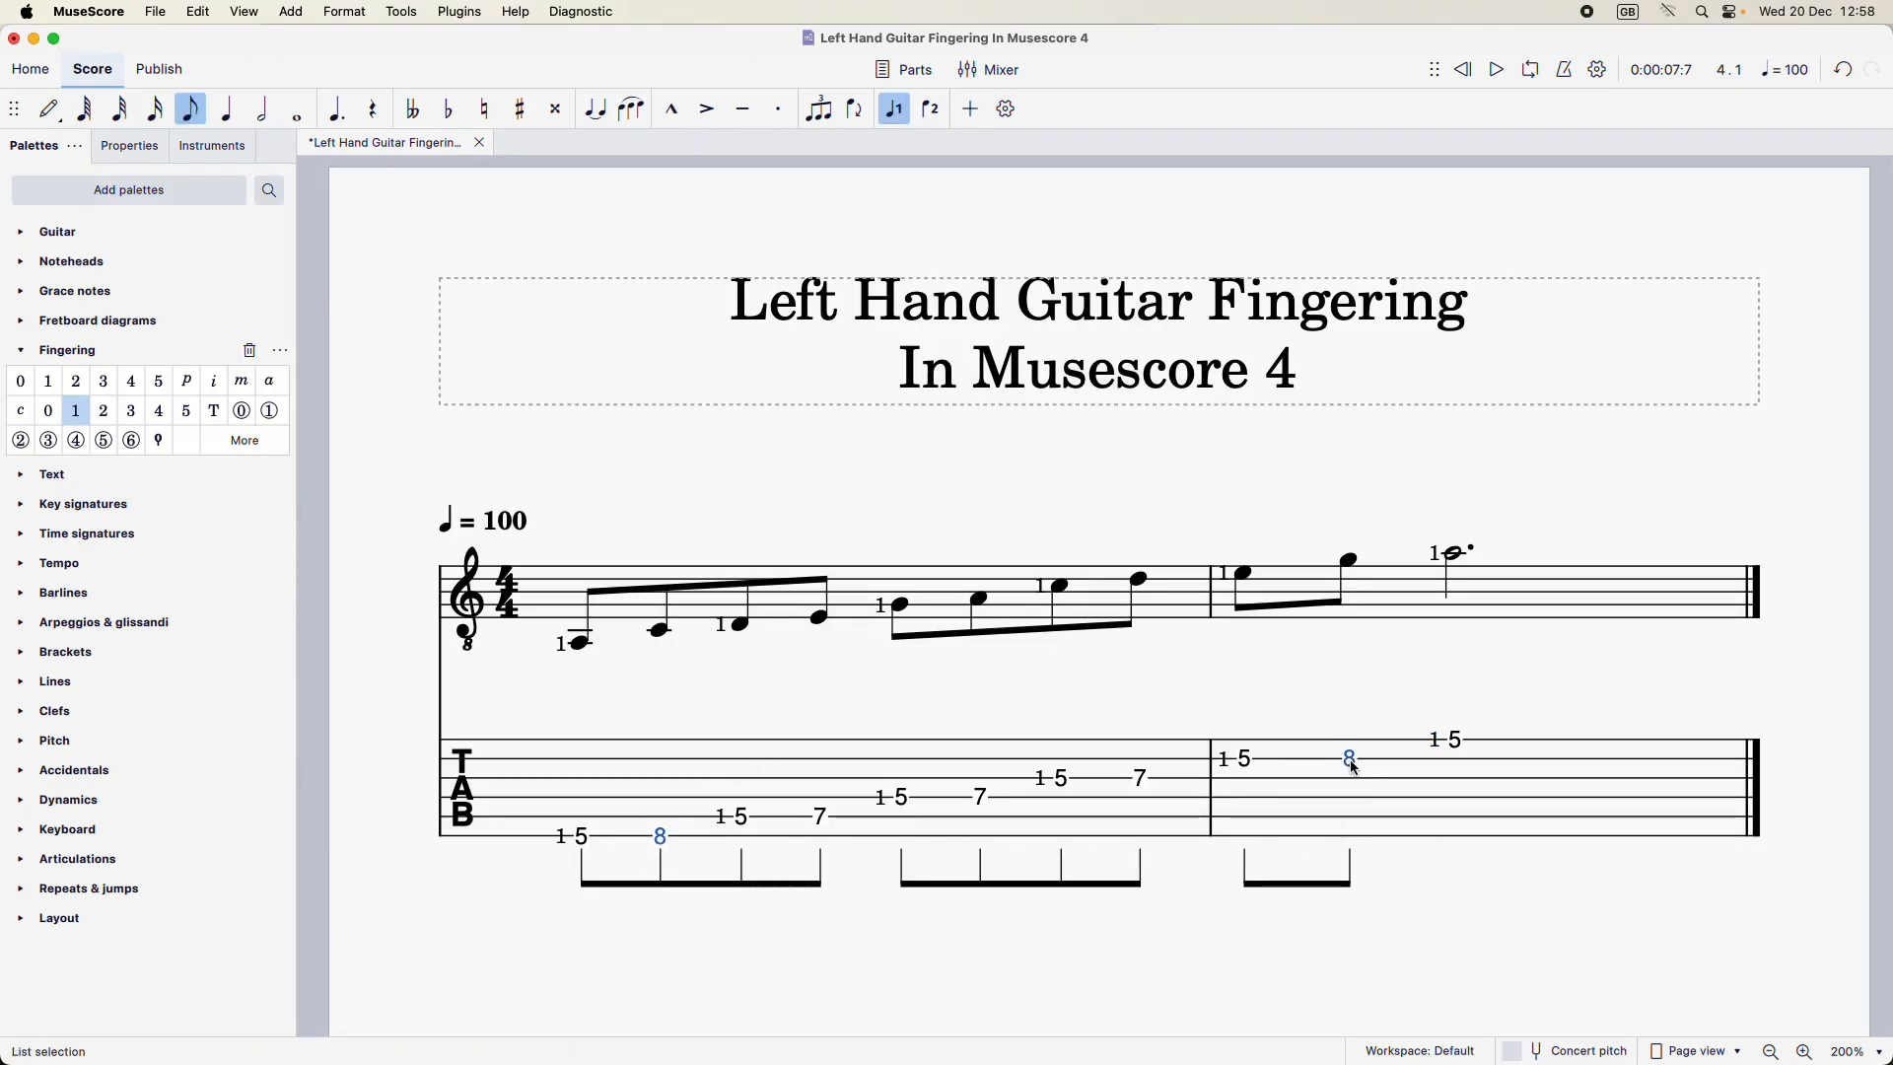
pyautogui.click(160, 412)
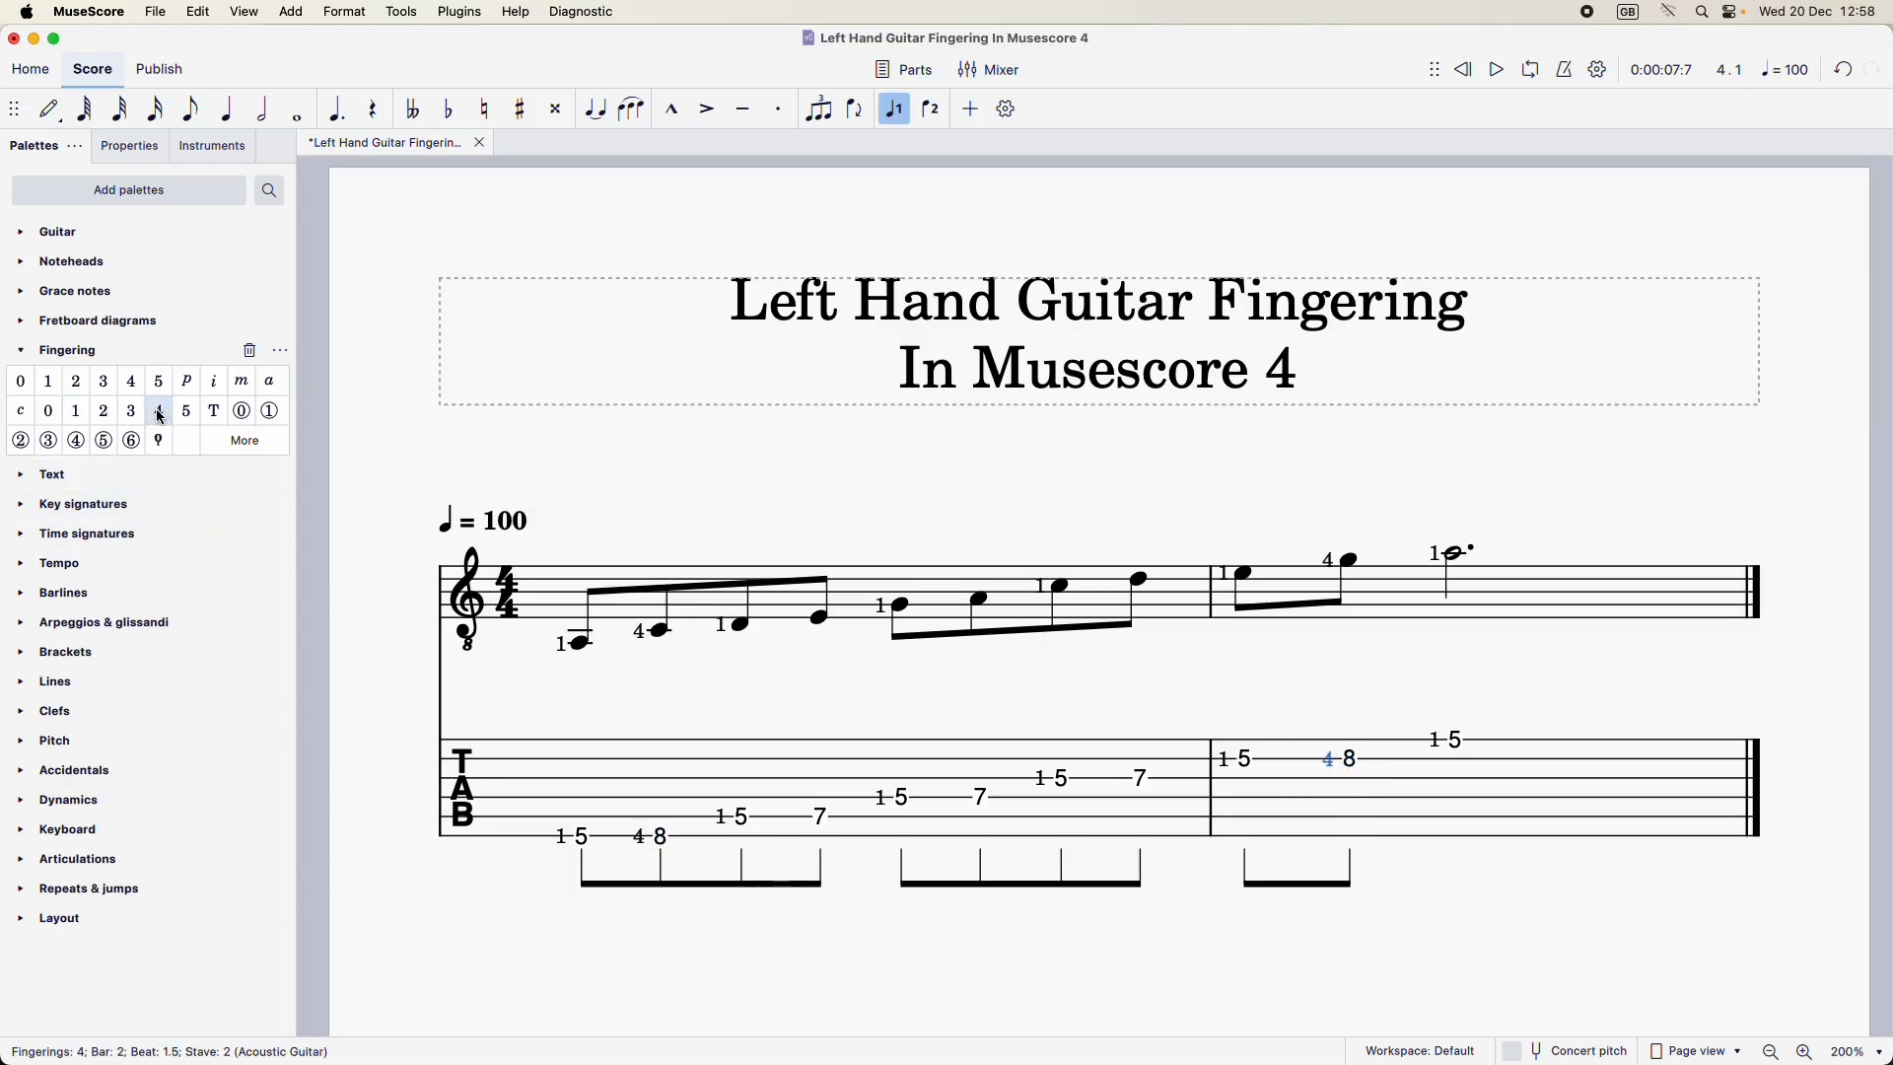
# Add LH guitar fingering 3 to the three fret-7 notes on the tablature stave and clear the selection
pyautogui.keyDown('super'); pyautogui.click(821, 816); pyautogui.keyUp('super')
pyautogui.keyDown('super'); pyautogui.click(981, 797); pyautogui.keyUp('super')
pyautogui.keyDown('super'); pyautogui.click(1145, 780); pyautogui.keyUp('super')
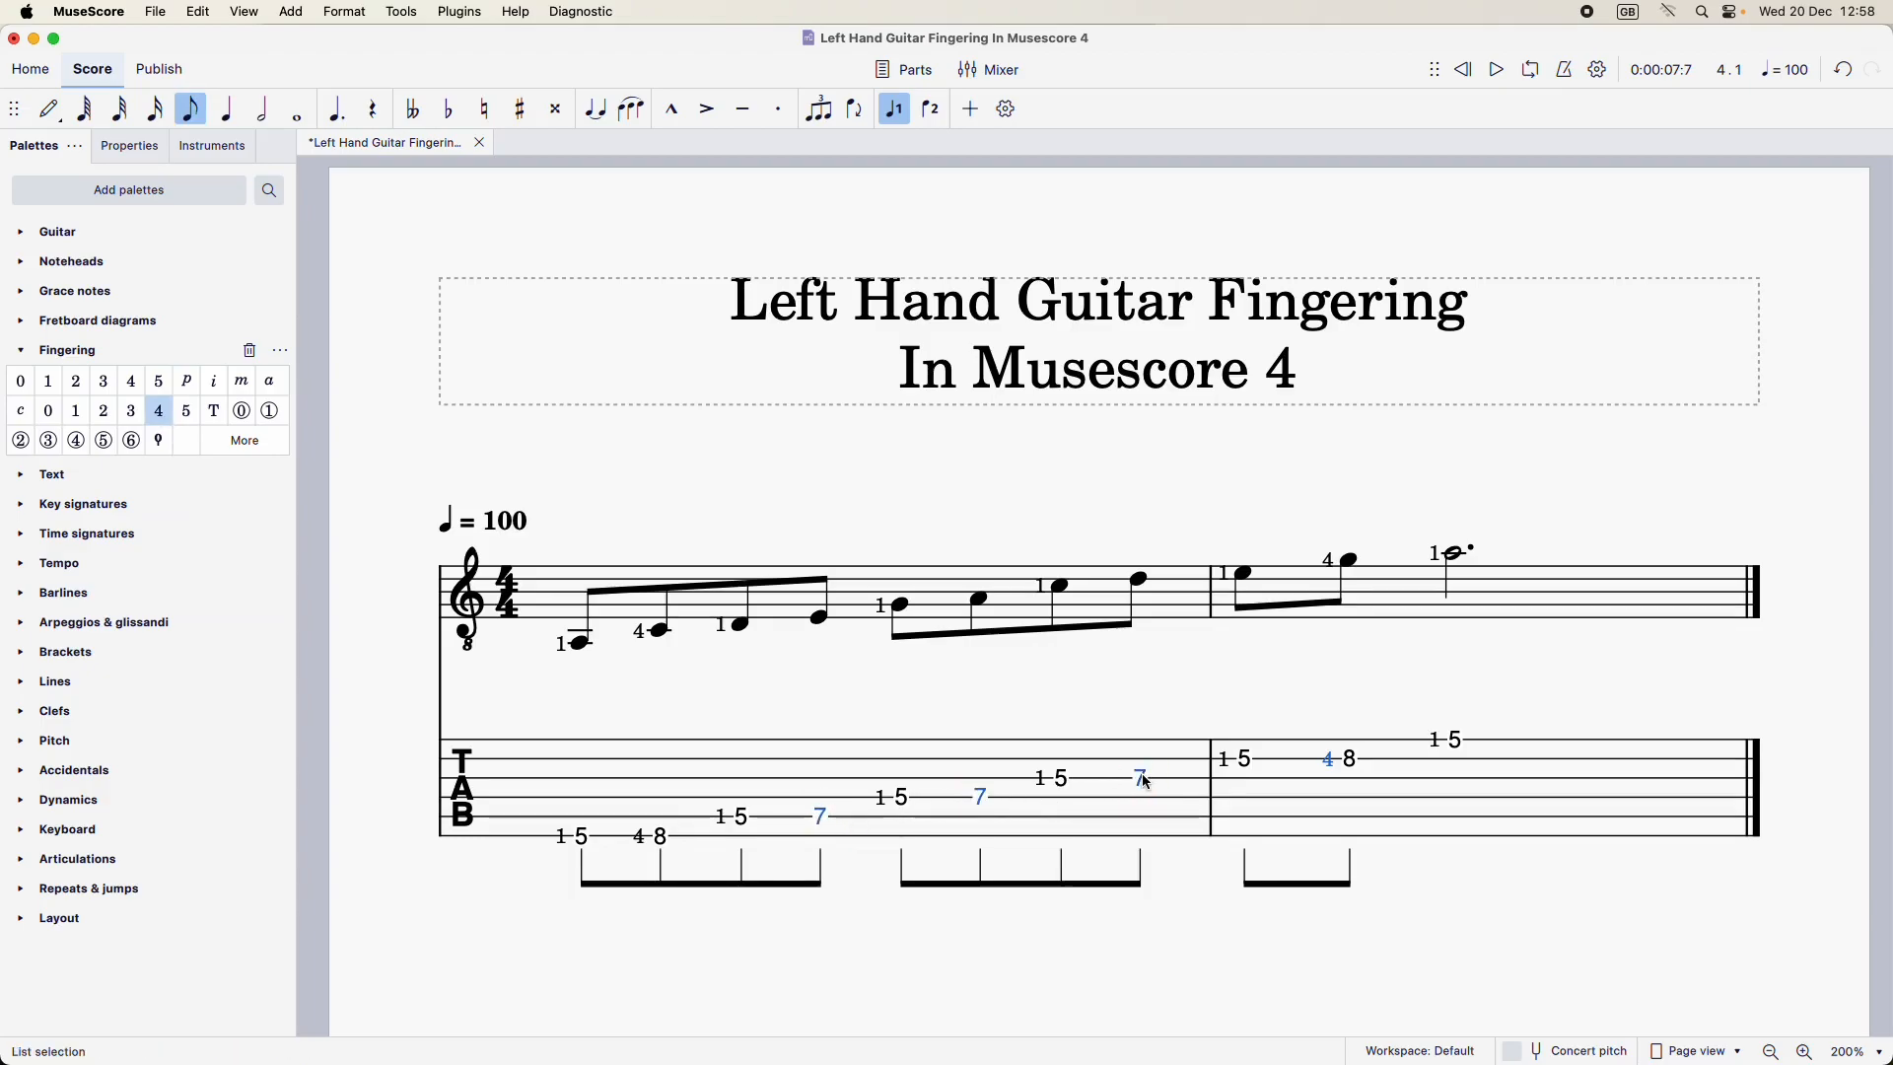
pyautogui.click(131, 410)
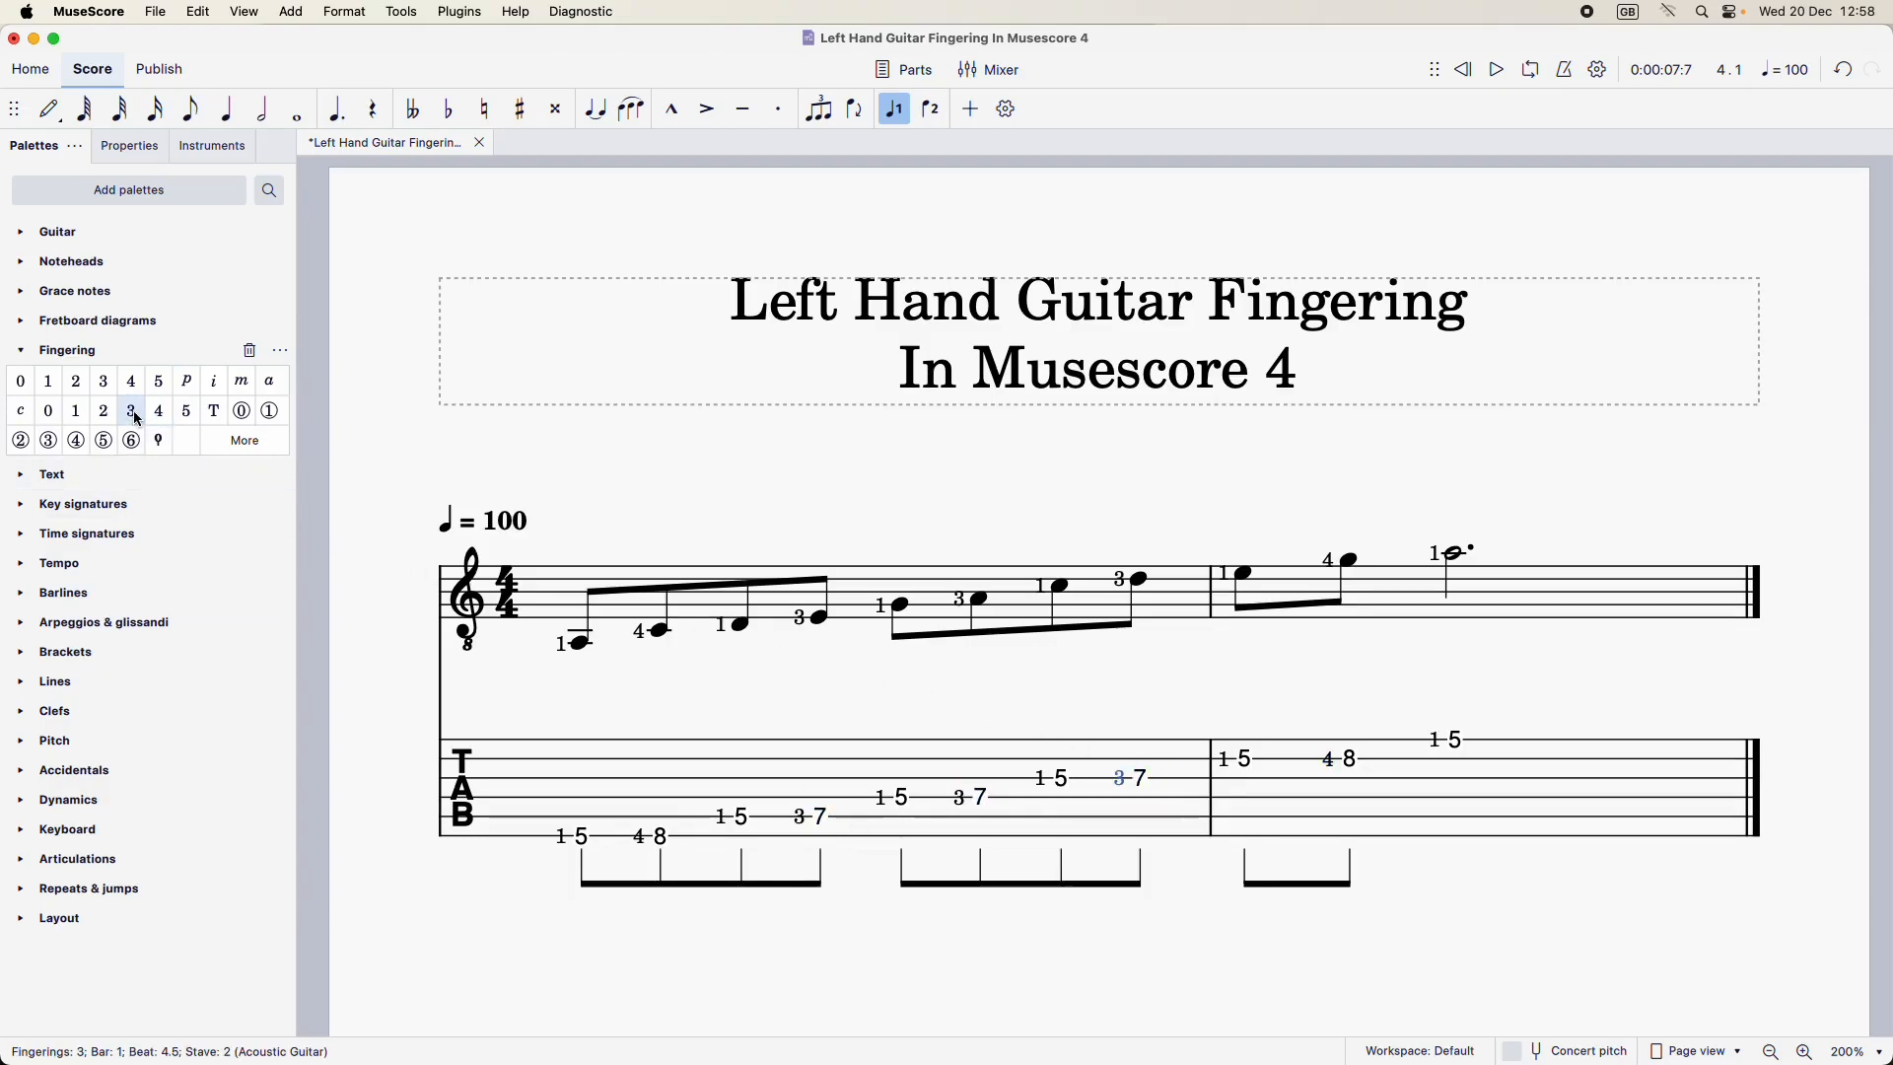
pyautogui.click(826, 704)
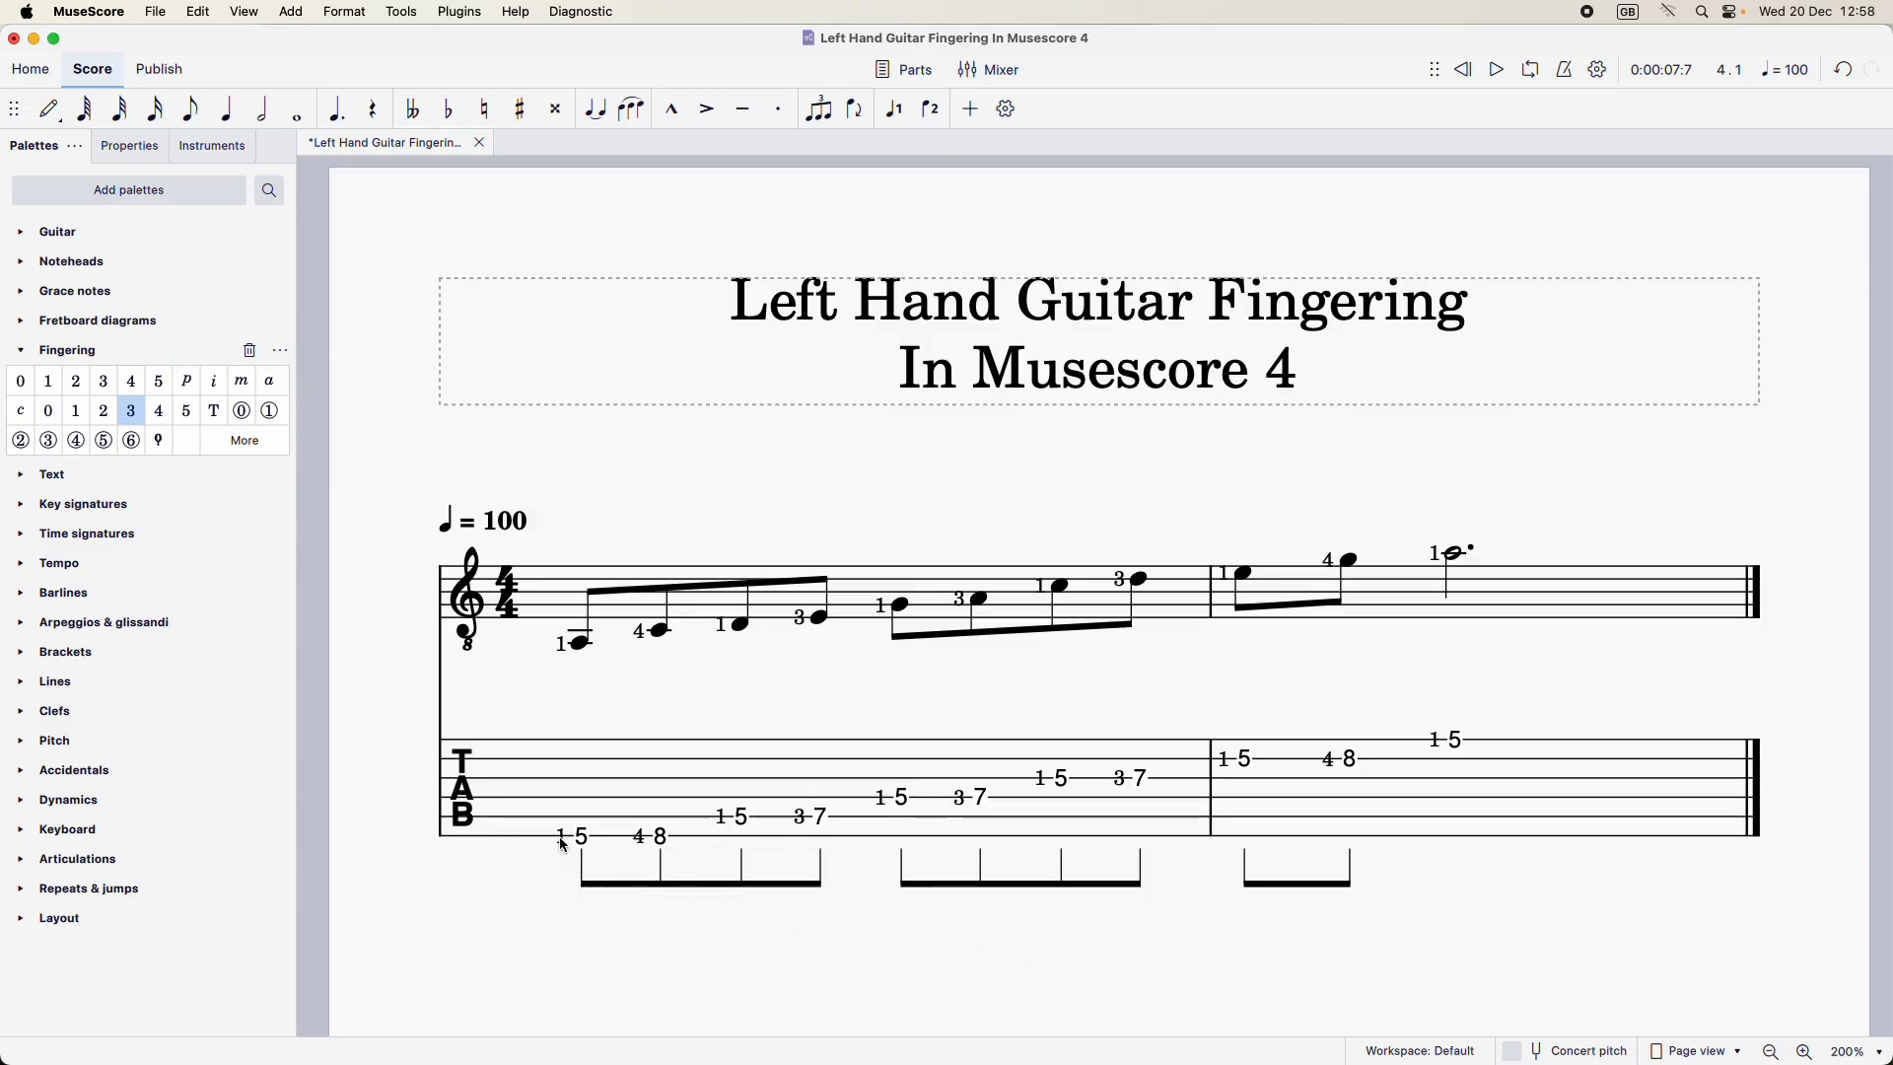
# Select all the fingering numbers on the tablature stave and delete them from the score
pyautogui.rightClick(560, 841)
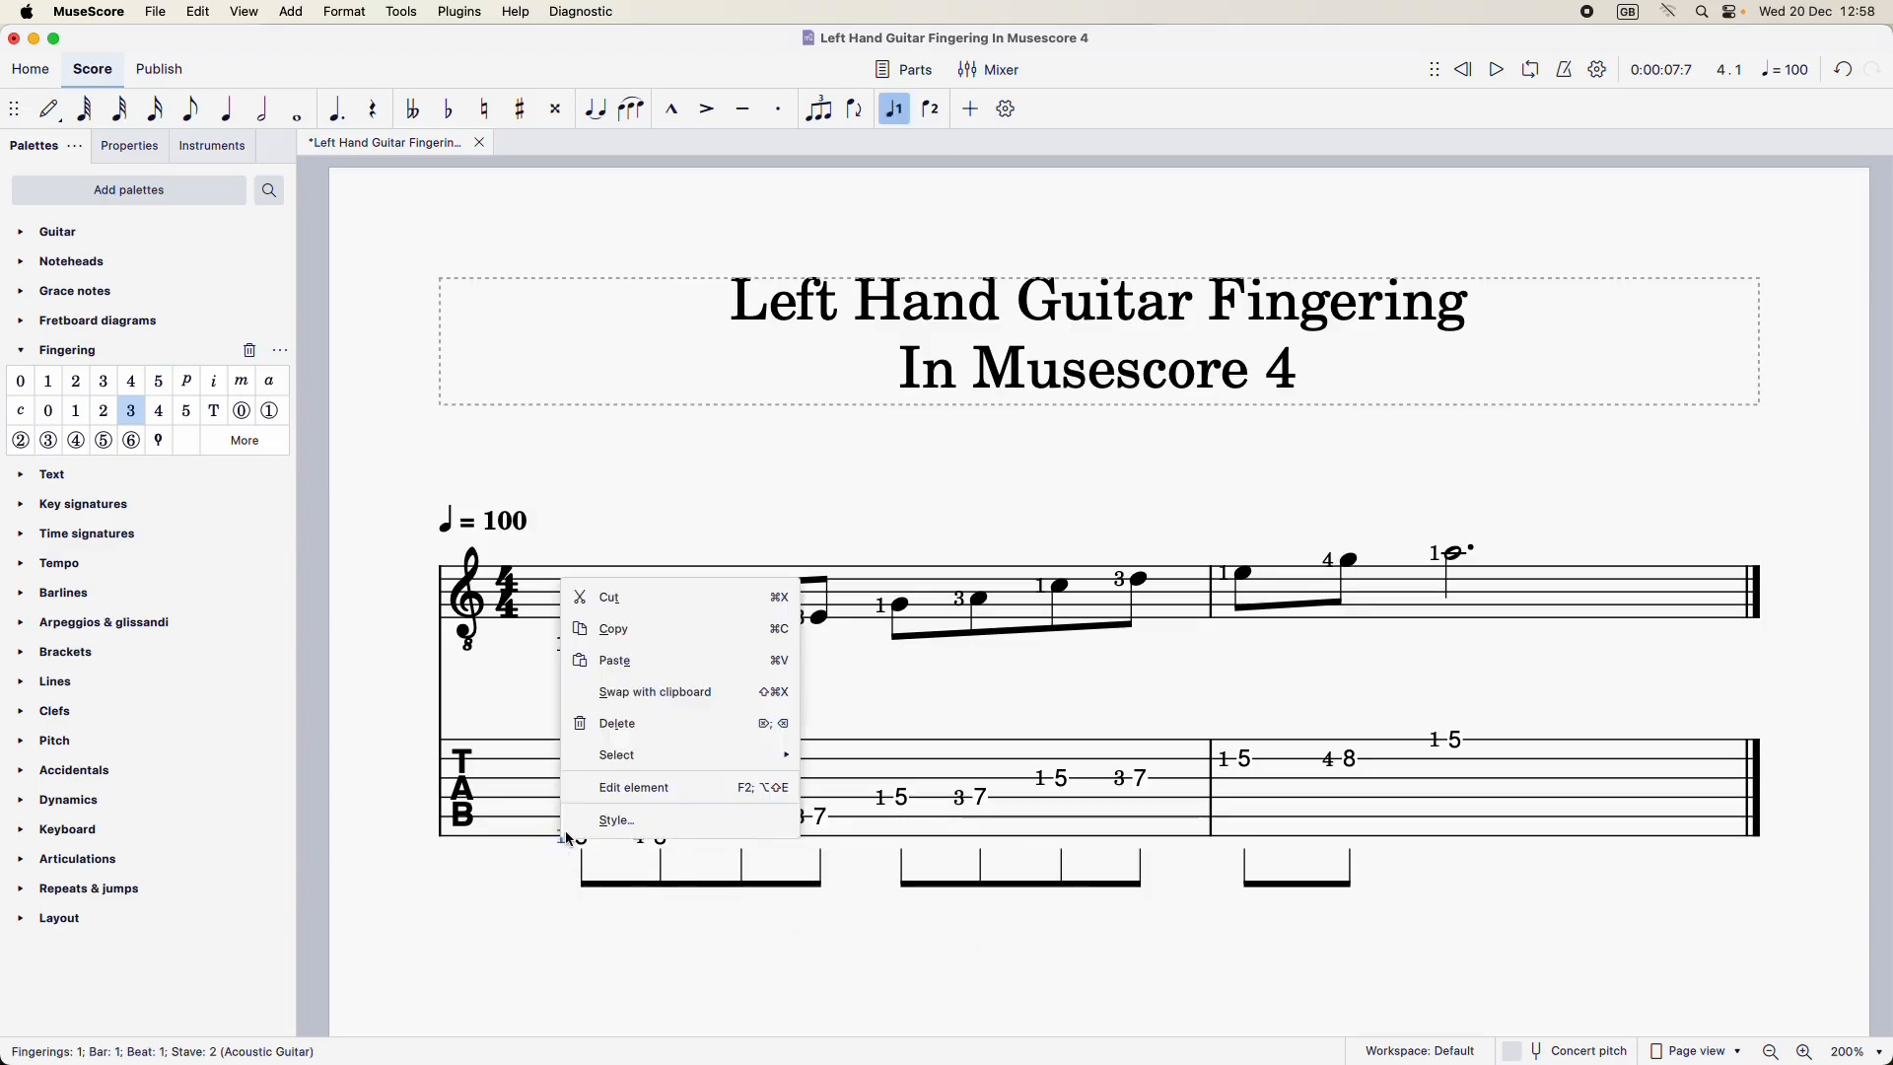
pyautogui.click(823, 754)
pyautogui.press('Delete')
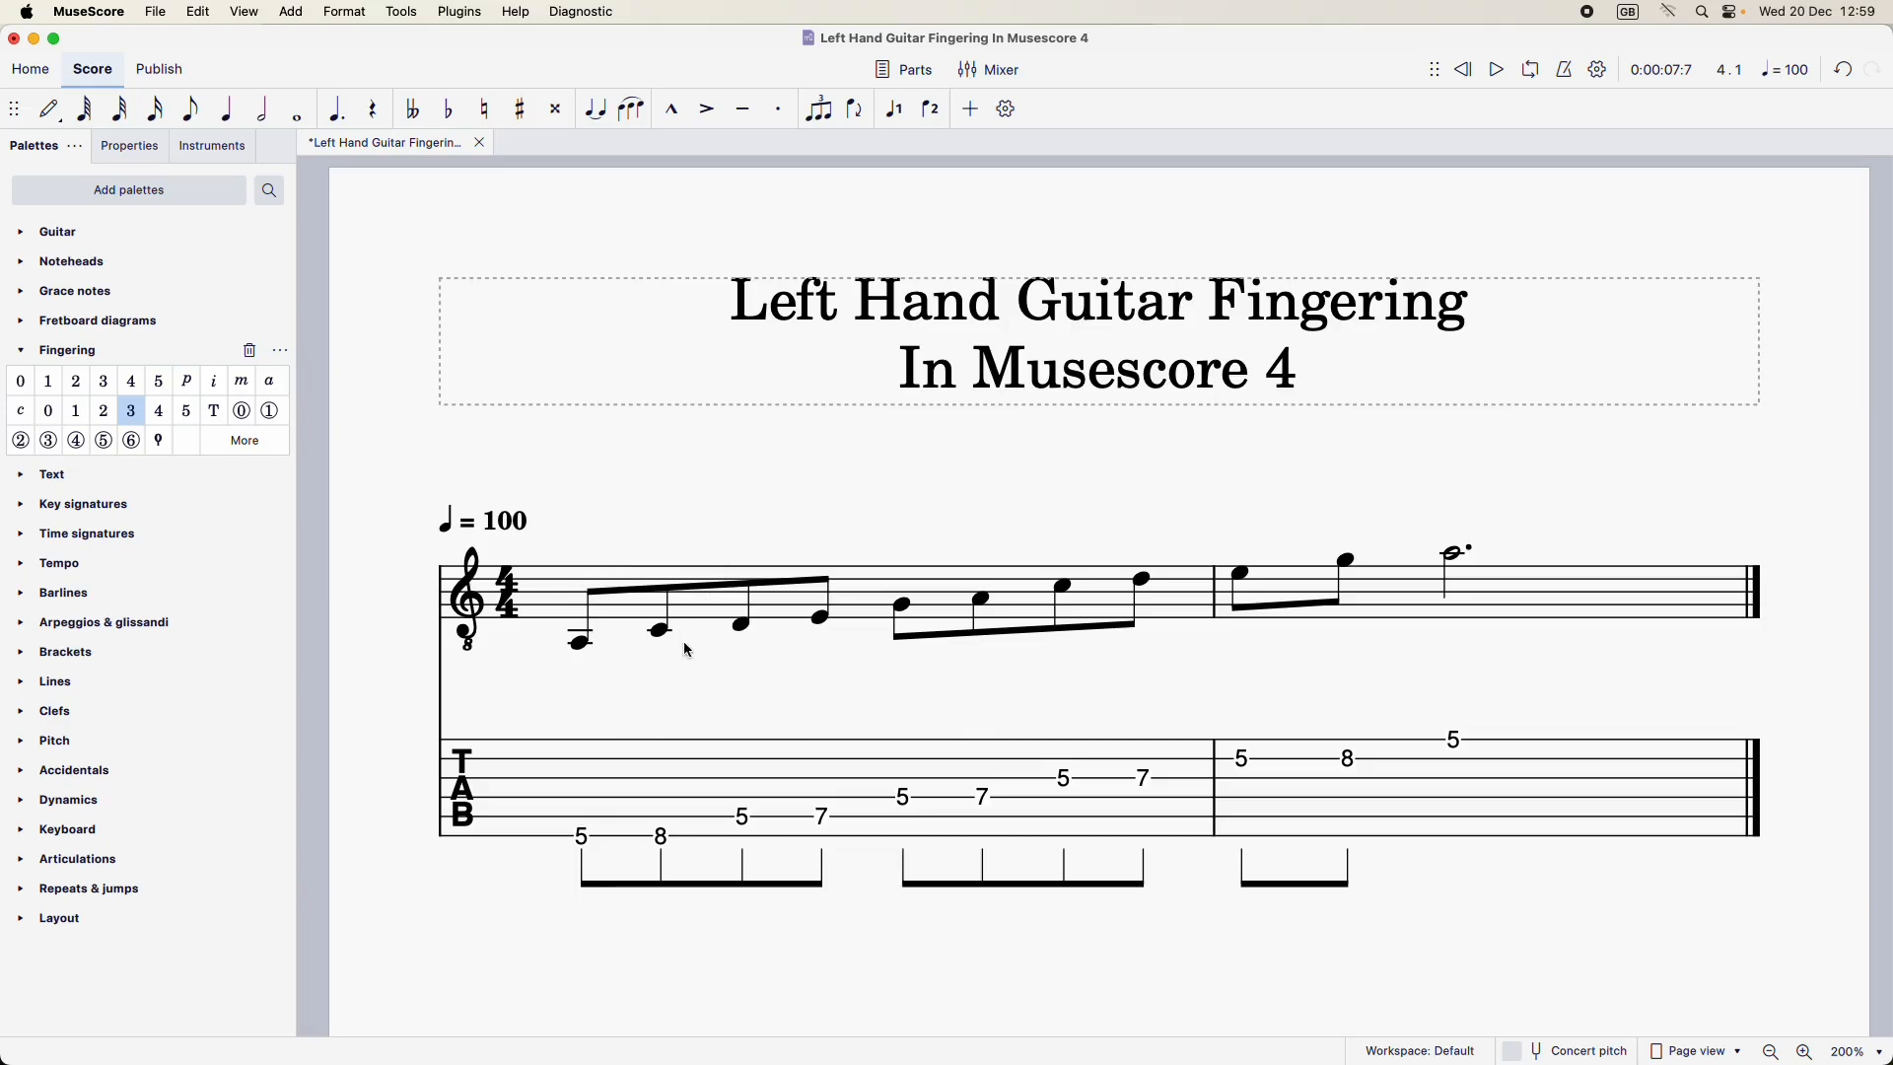
# Add the standard Fingering 1 to all six fret-5 notes on the tablature stave
pyautogui.click(585, 840)
pyautogui.keyDown('super'); pyautogui.click(745, 818); pyautogui.keyUp('super')
pyautogui.keyDown('super'); pyautogui.click(904, 796); pyautogui.keyUp('super')
pyautogui.keyDown('super'); pyautogui.click(1065, 779); pyautogui.keyUp('super')
pyautogui.keyDown('super'); pyautogui.click(1244, 756); pyautogui.keyUp('super')
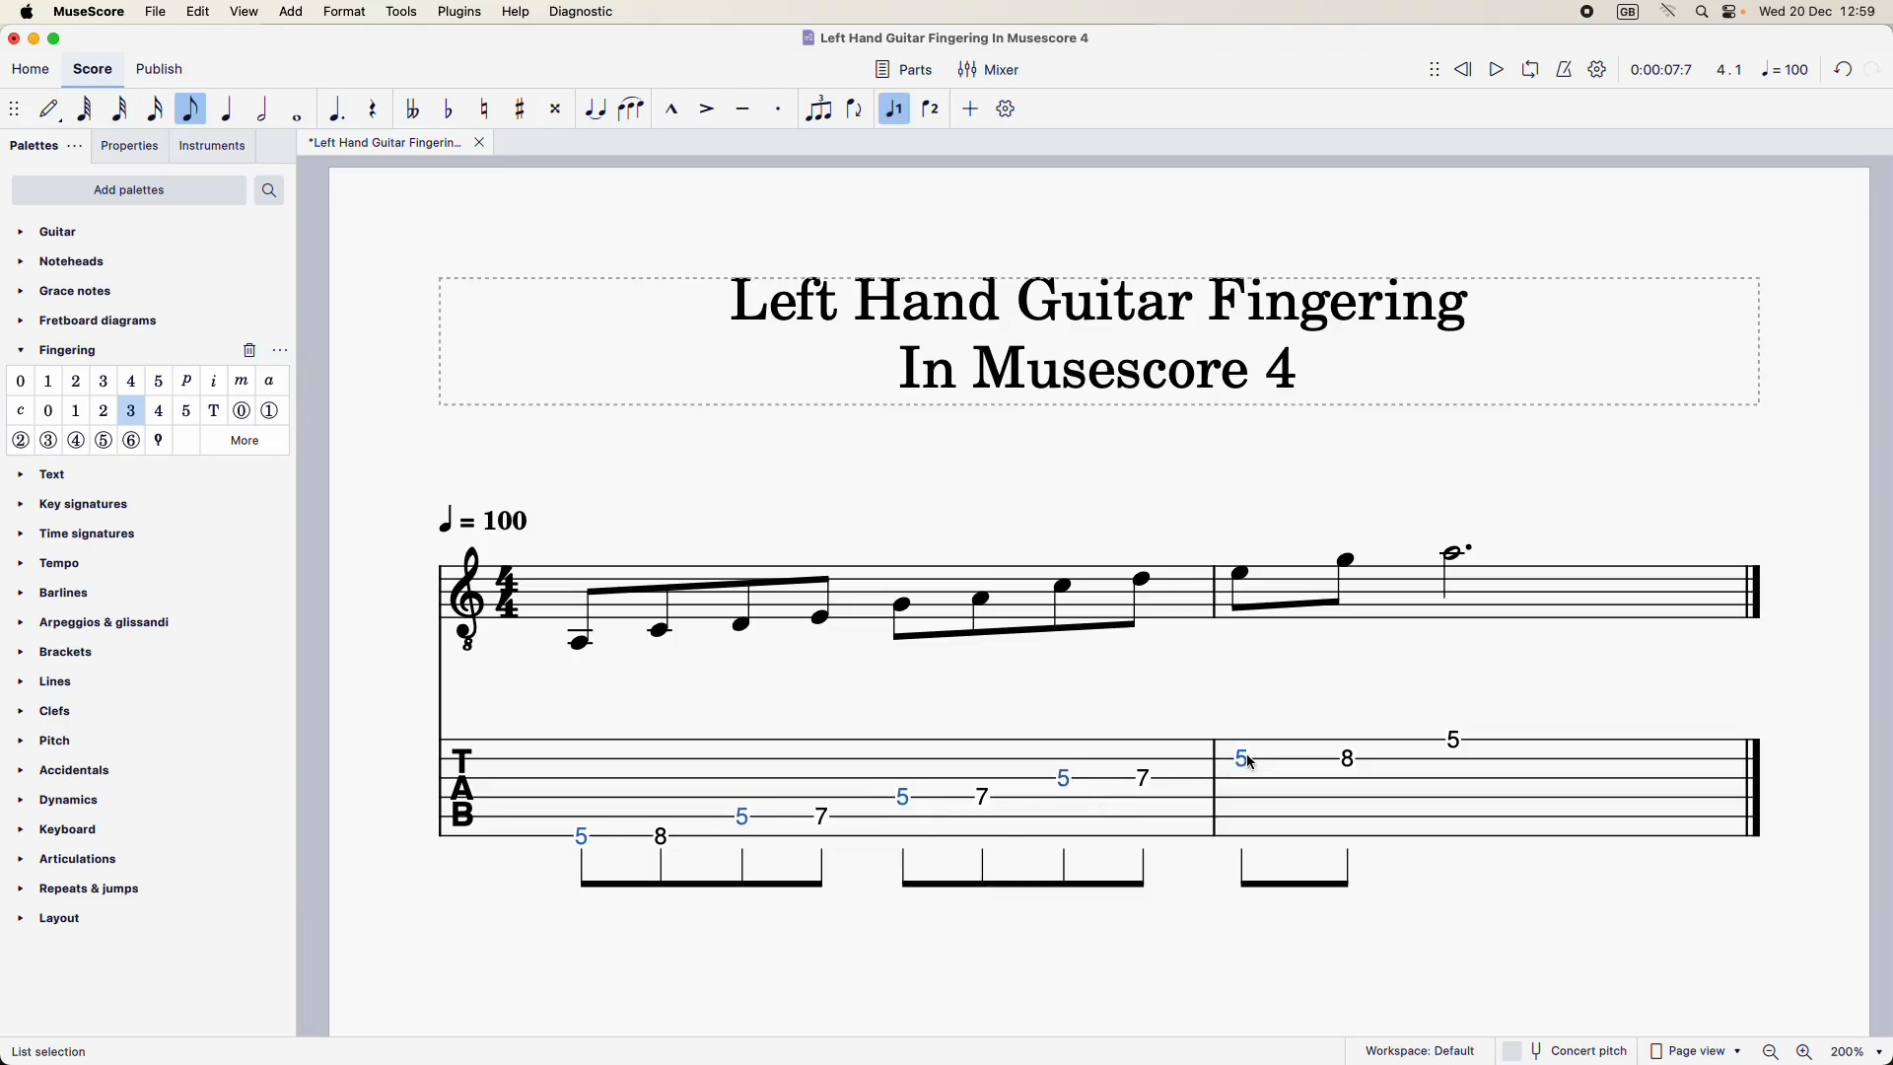
pyautogui.keyDown('super'); pyautogui.click(1459, 739); pyautogui.keyUp('super')
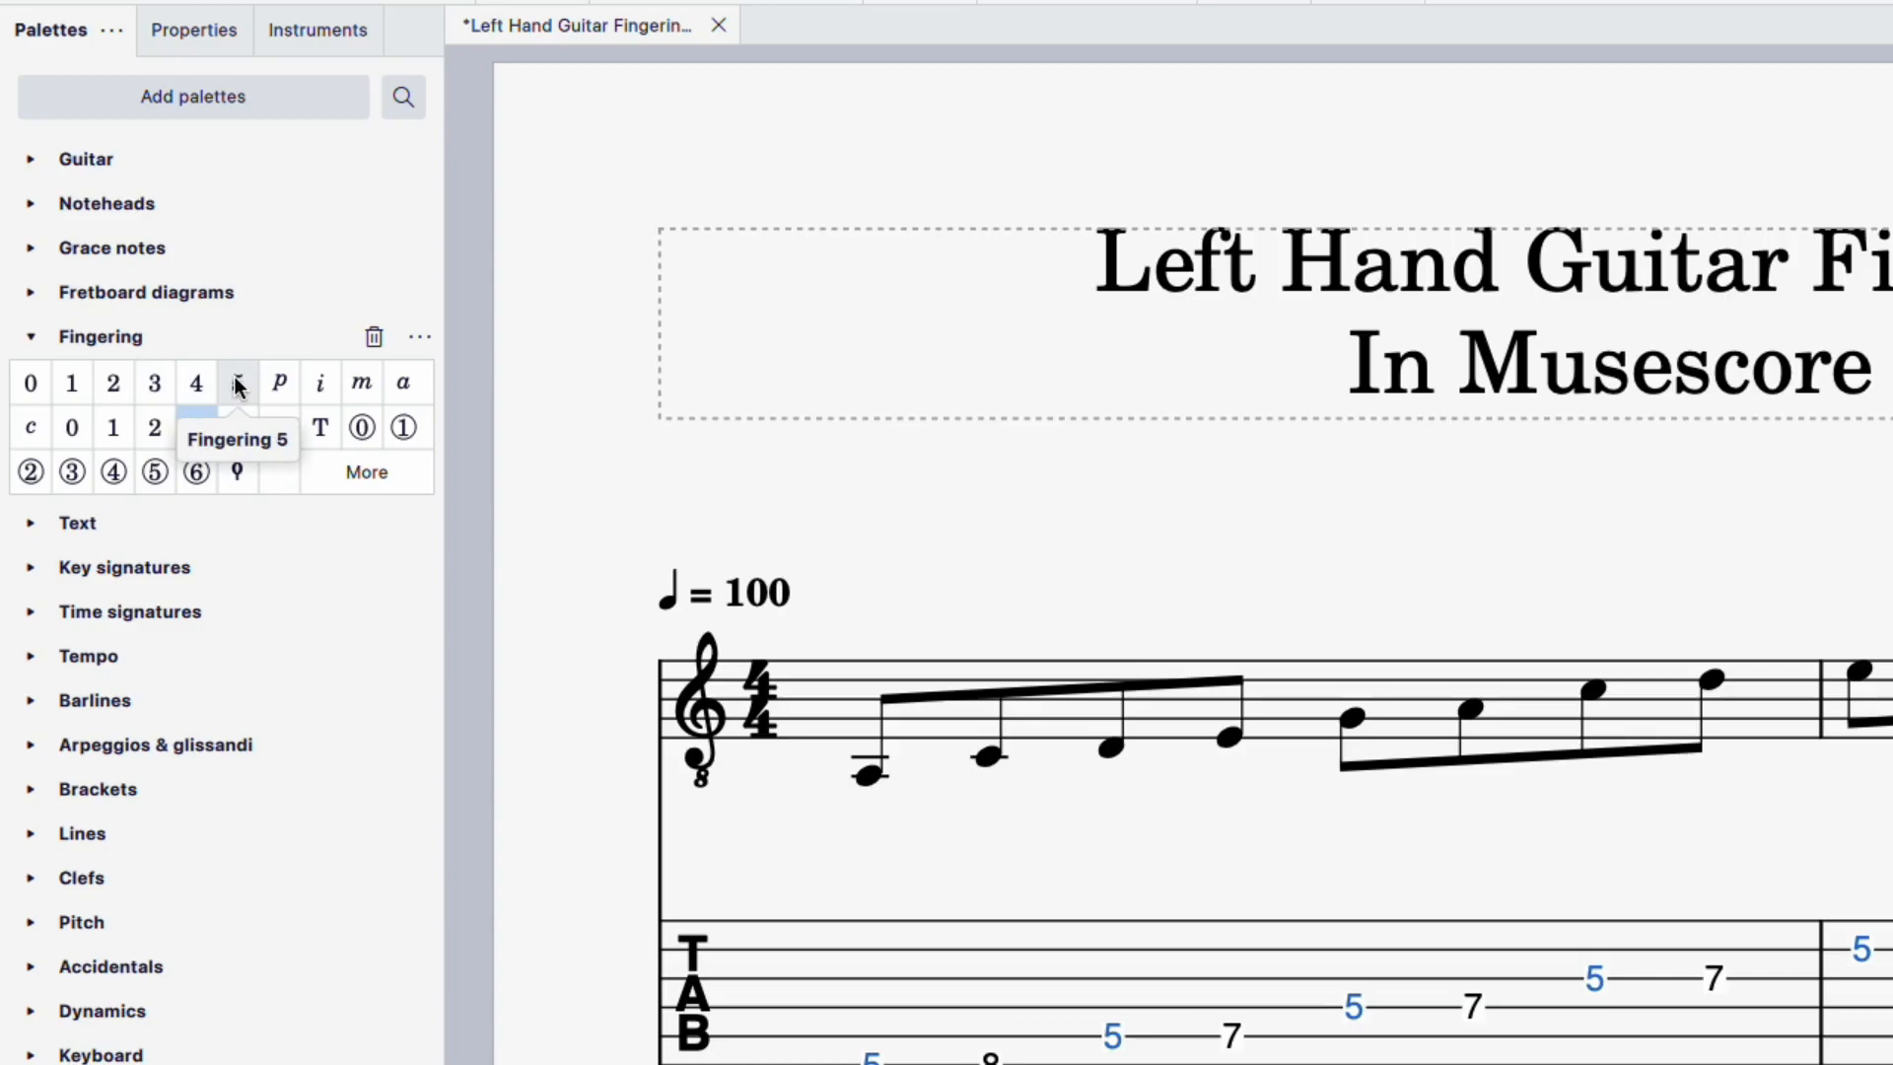
pyautogui.click(71, 381)
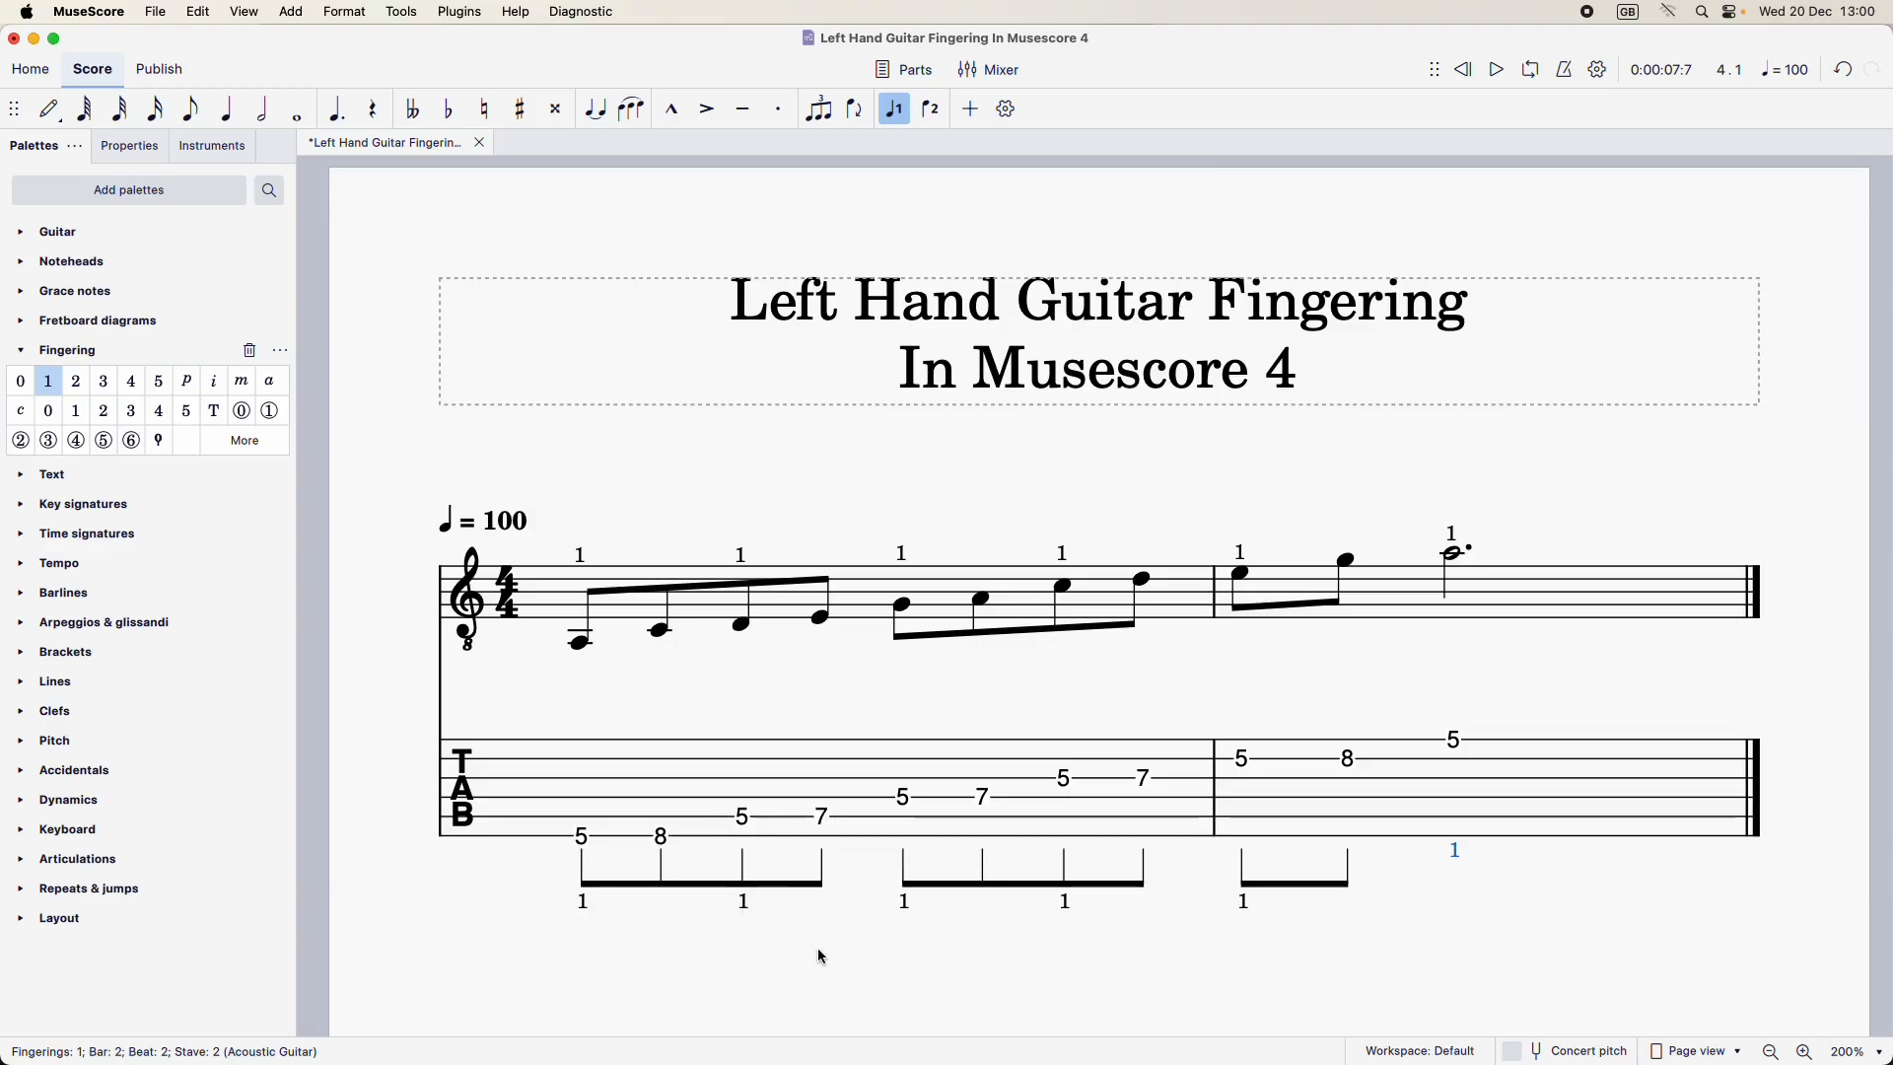
# Add the standard Fingering 4 to both fret-8 notes on the tablature stave
pyautogui.click(664, 840)
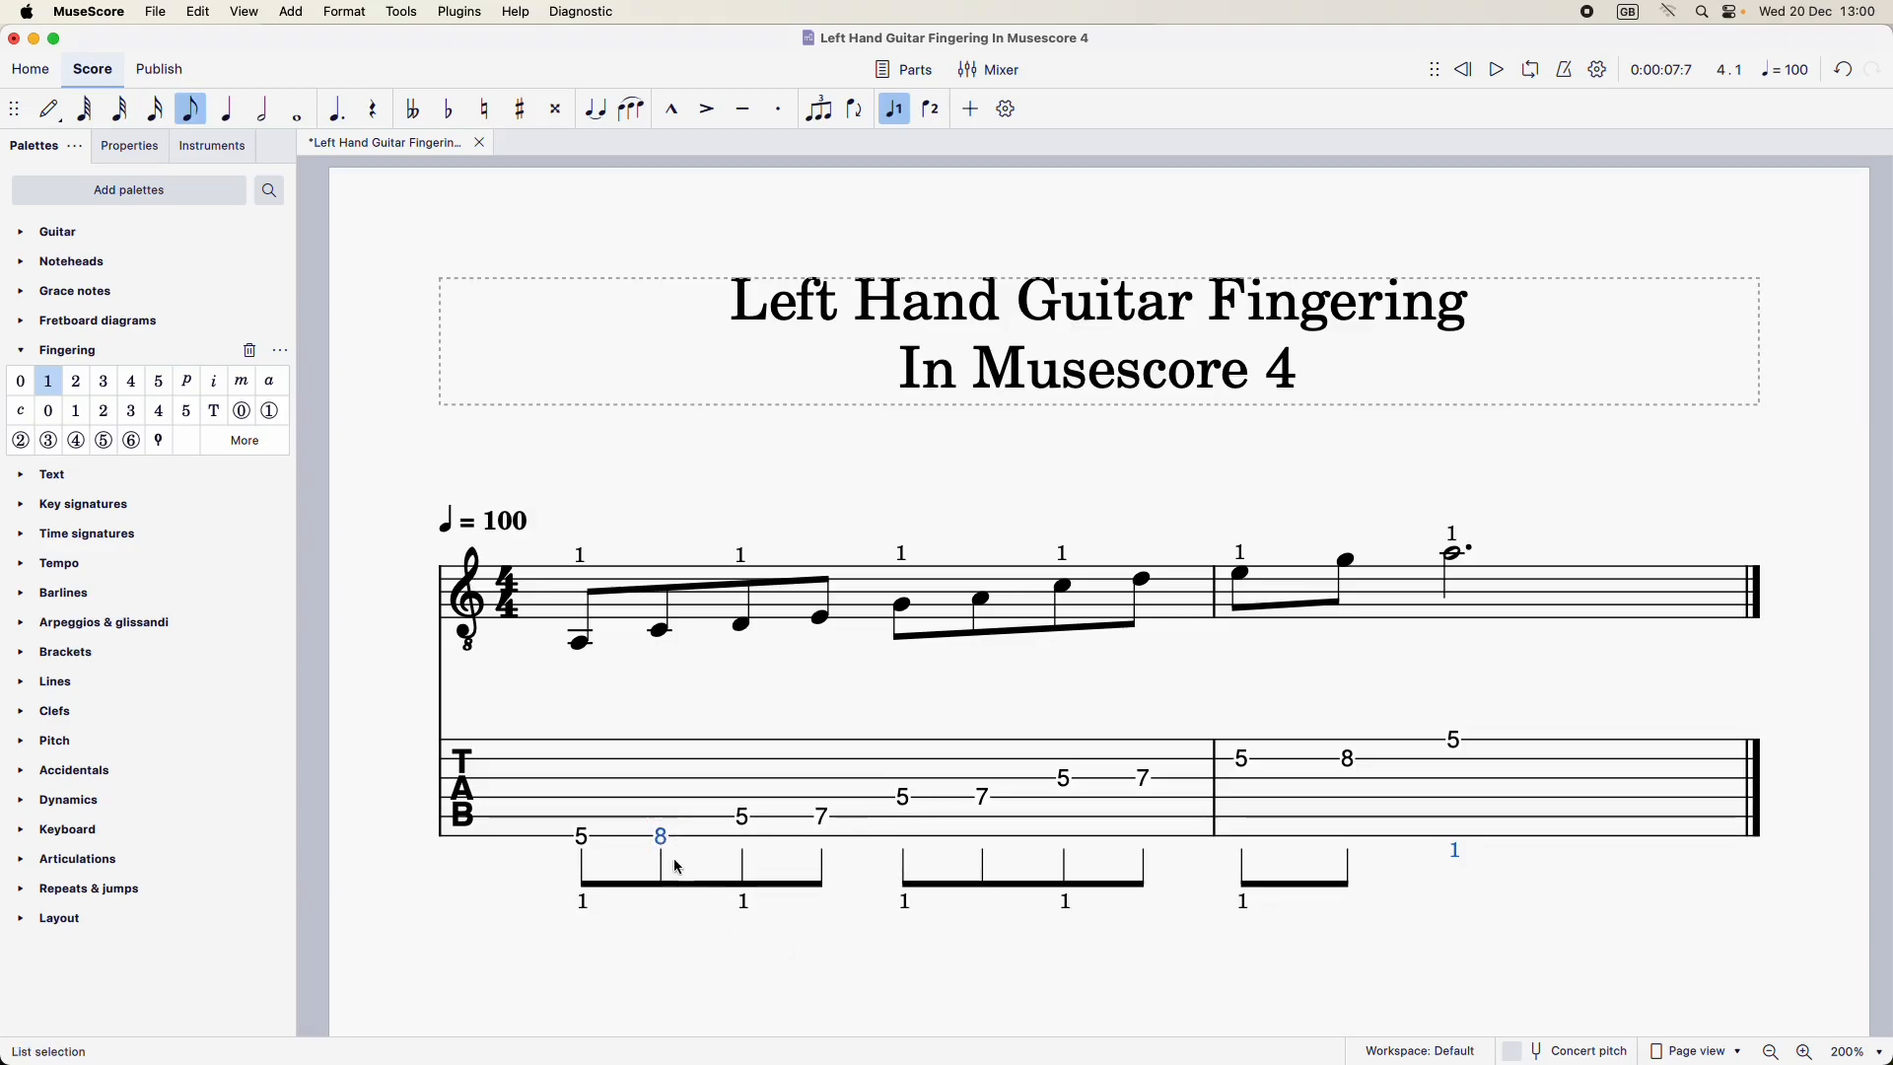
pyautogui.keyDown('super'); pyautogui.click(1350, 761); pyautogui.keyUp('super')
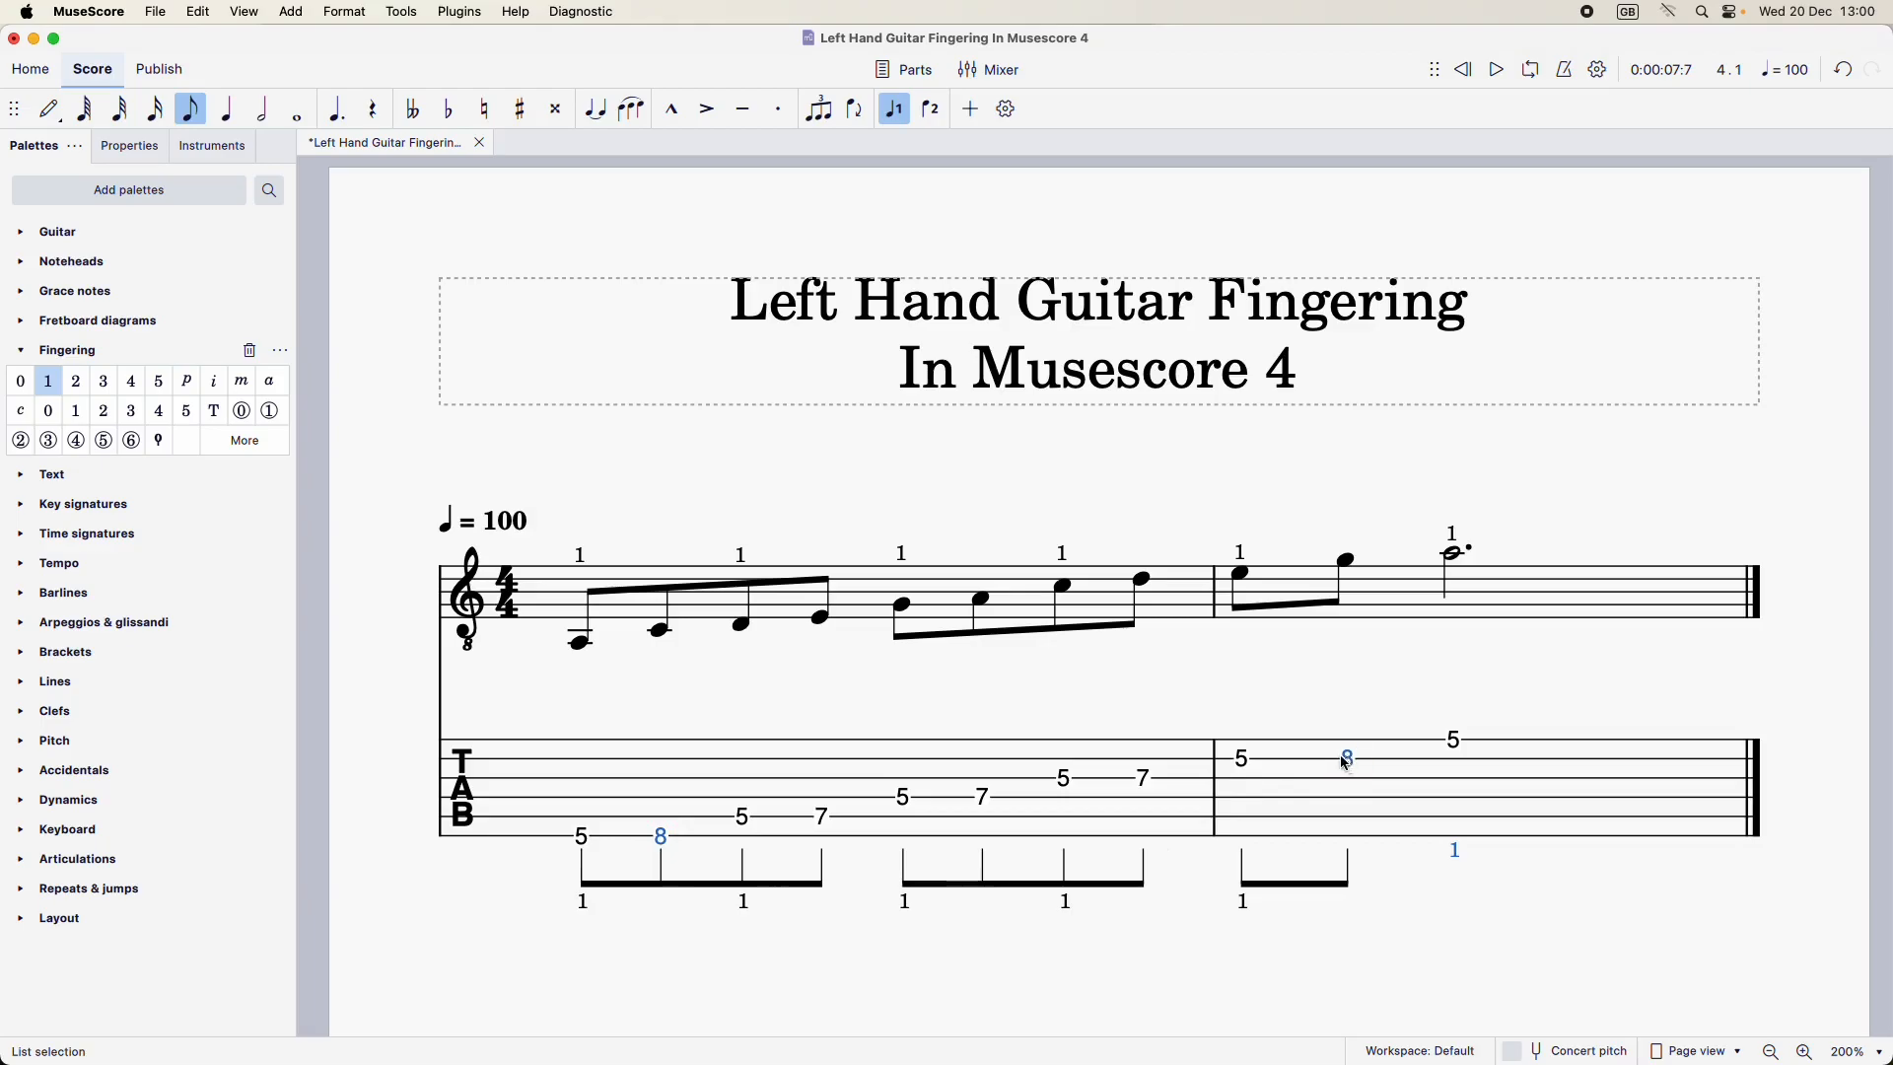
pyautogui.click(133, 384)
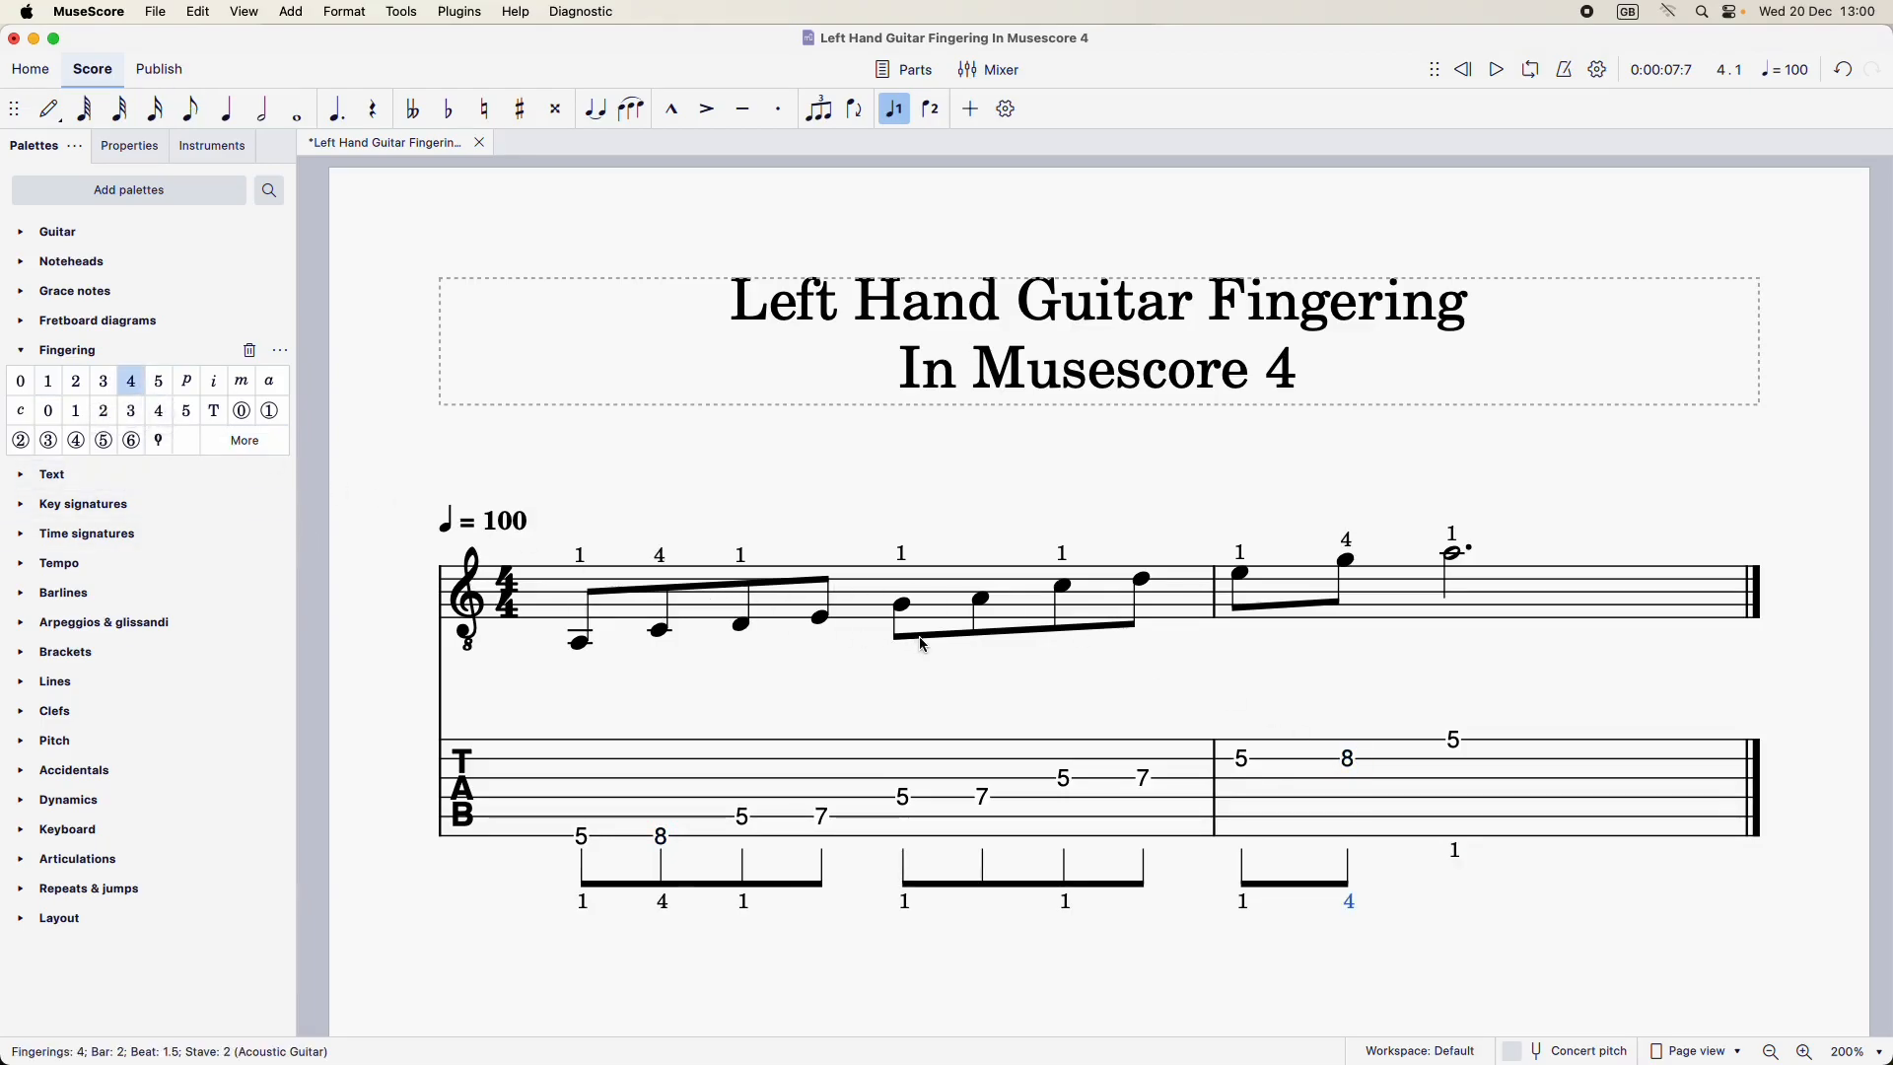
# Add the standard Fingering 3 to the three fret-7 notes on the tablature stave and clear the selection
pyautogui.keyDown('super'); pyautogui.click(826, 818); pyautogui.keyUp('super')
pyautogui.keyDown('super'); pyautogui.click(983, 796); pyautogui.keyUp('super')
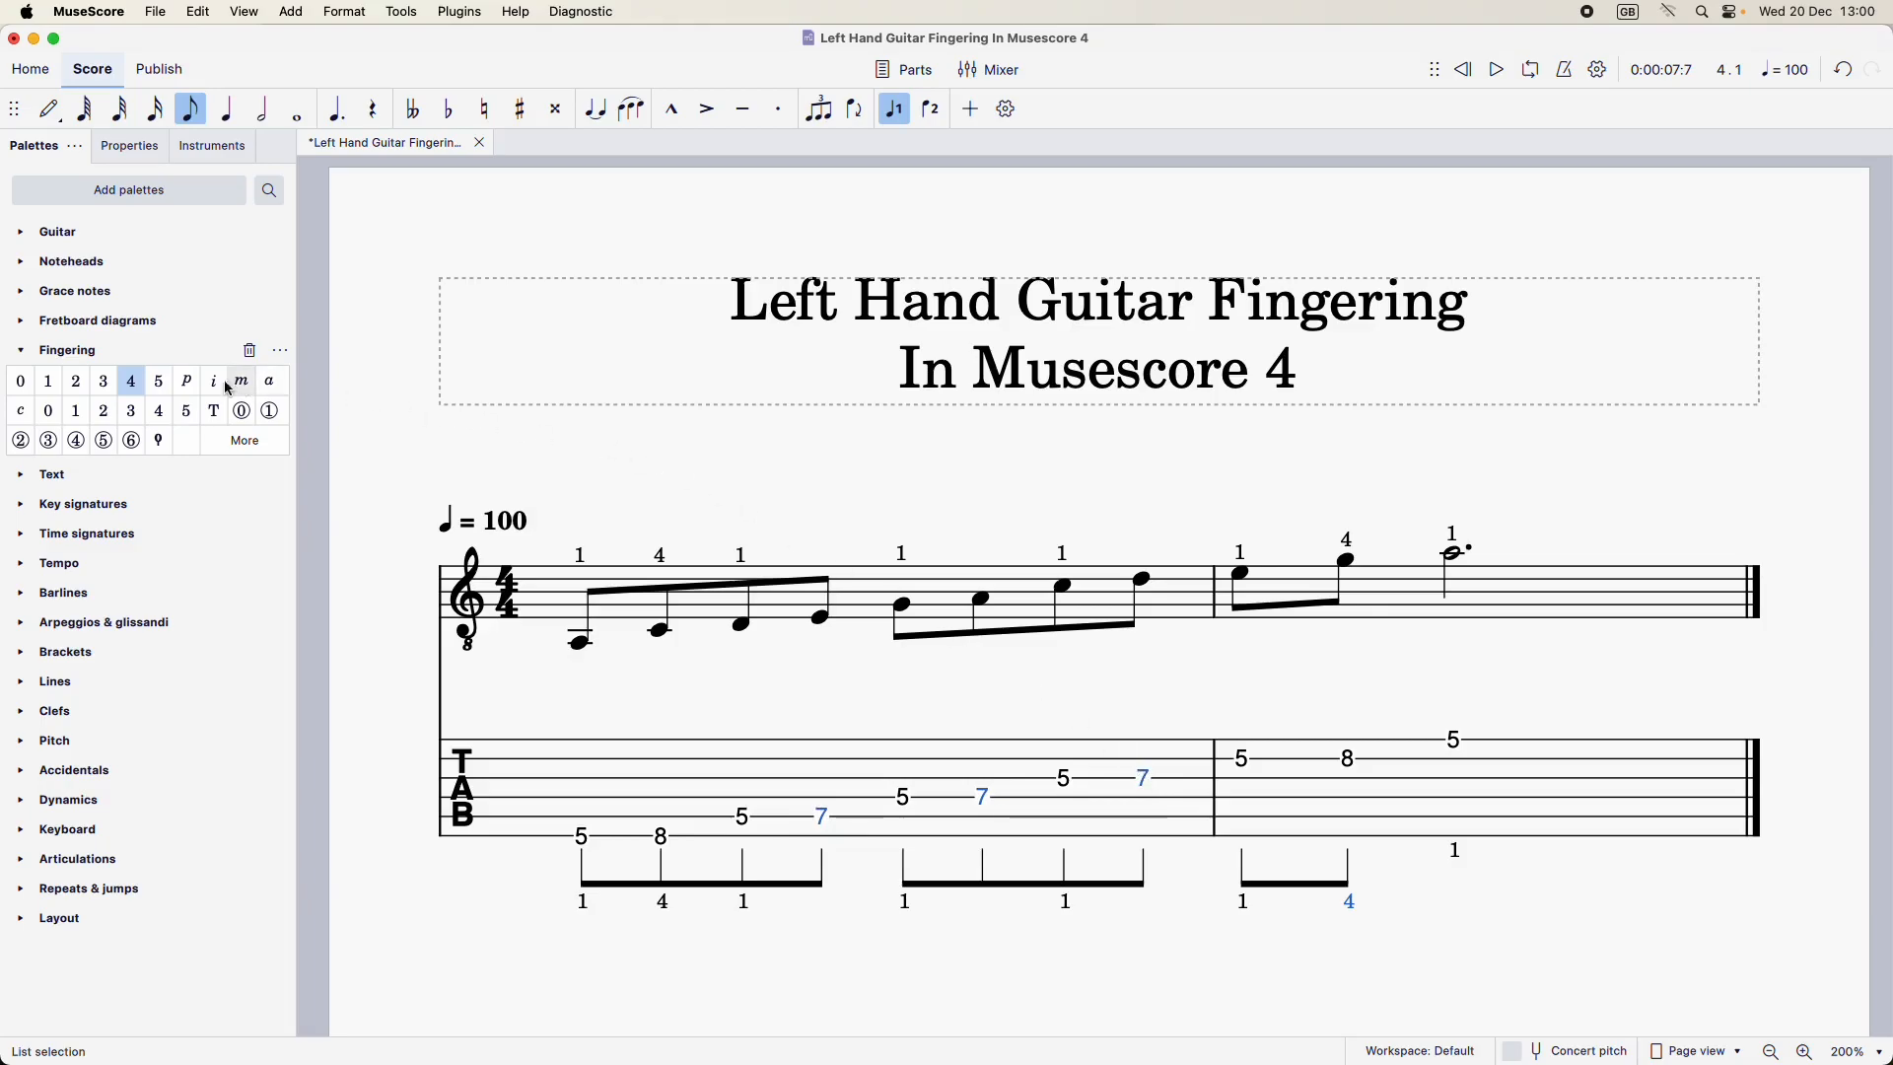
pyautogui.click(104, 383)
pyautogui.click(1031, 716)
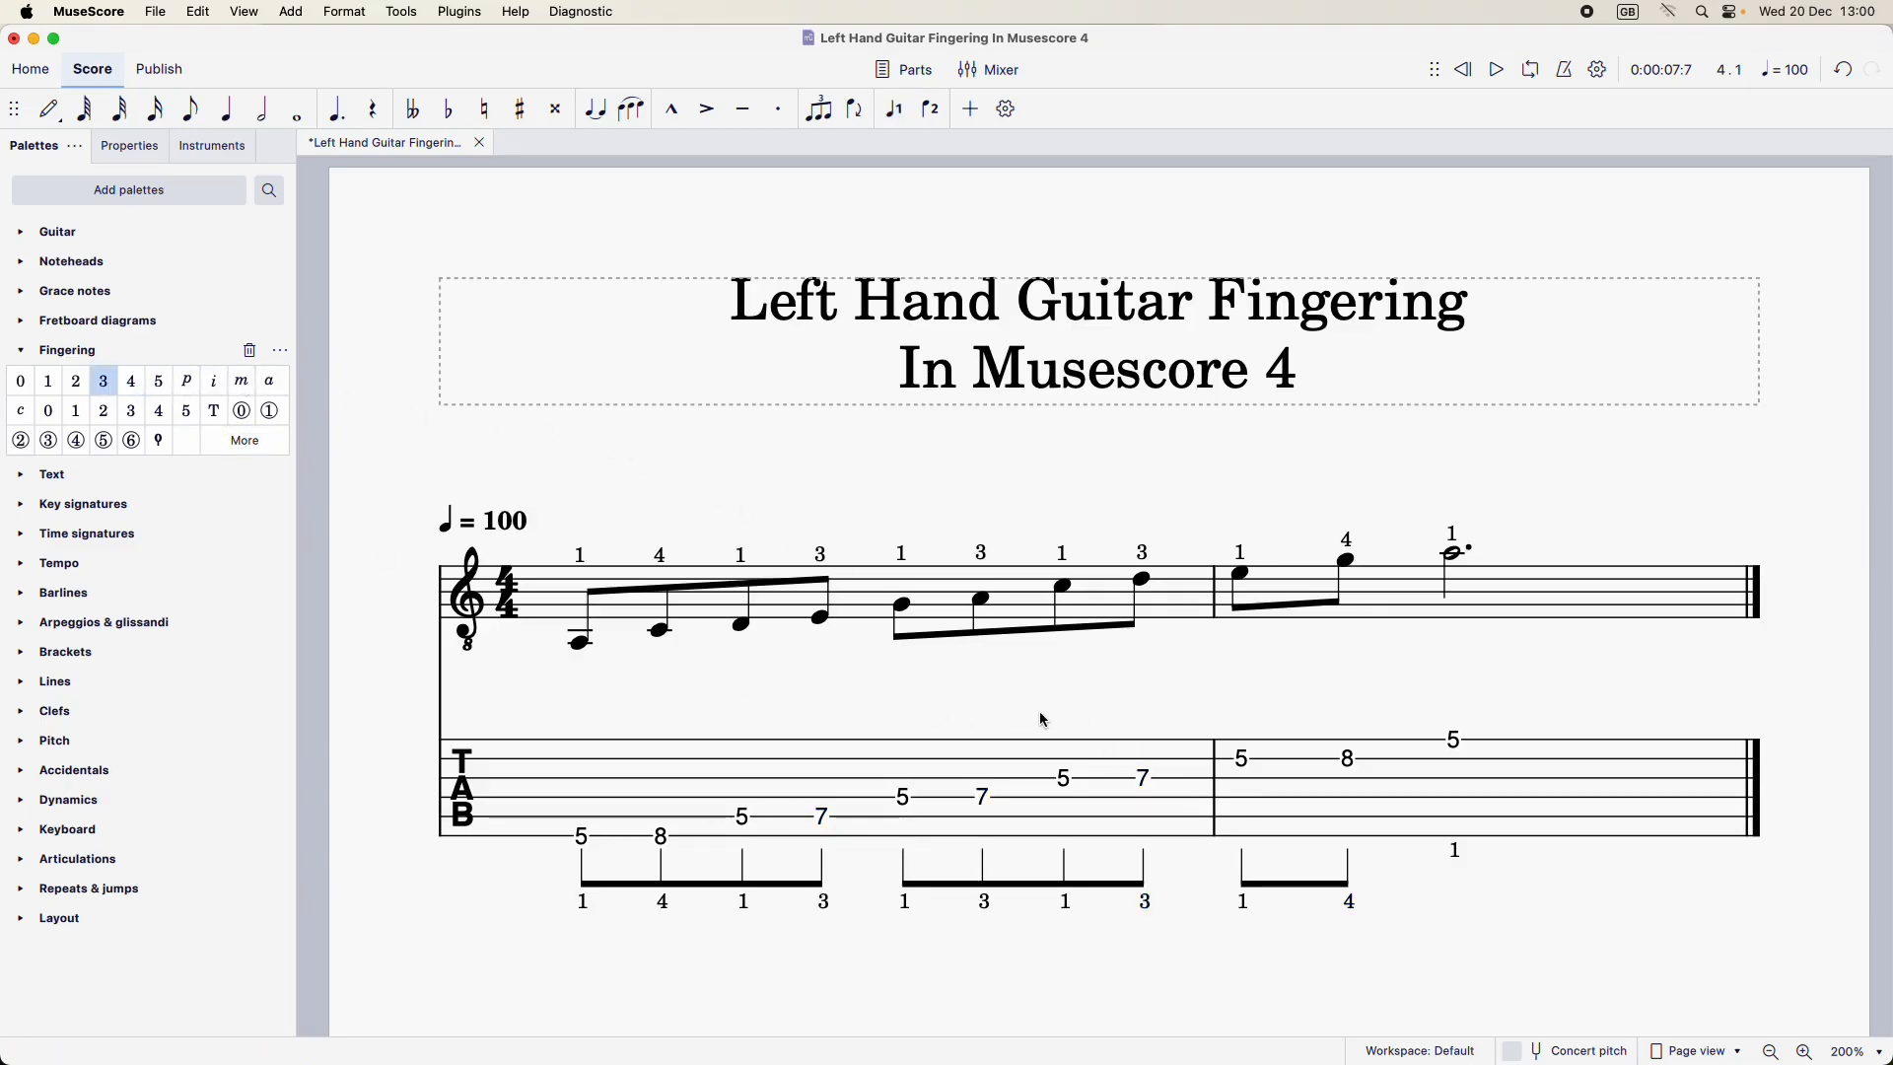